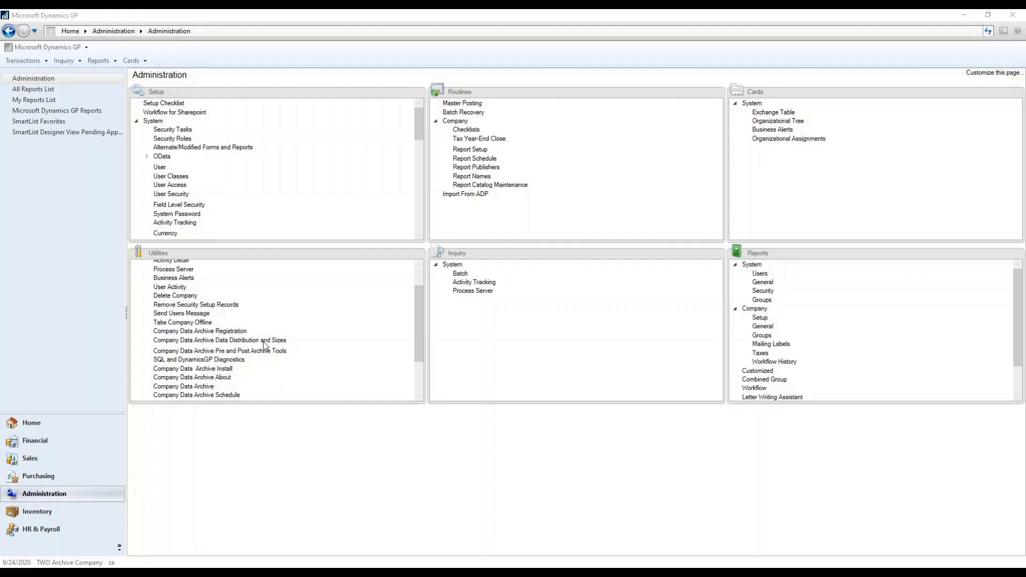
# Step: Open the Company Data Archive Data Distribution and Sizes tool for the ARCH database
pyautogui.click(266, 344)
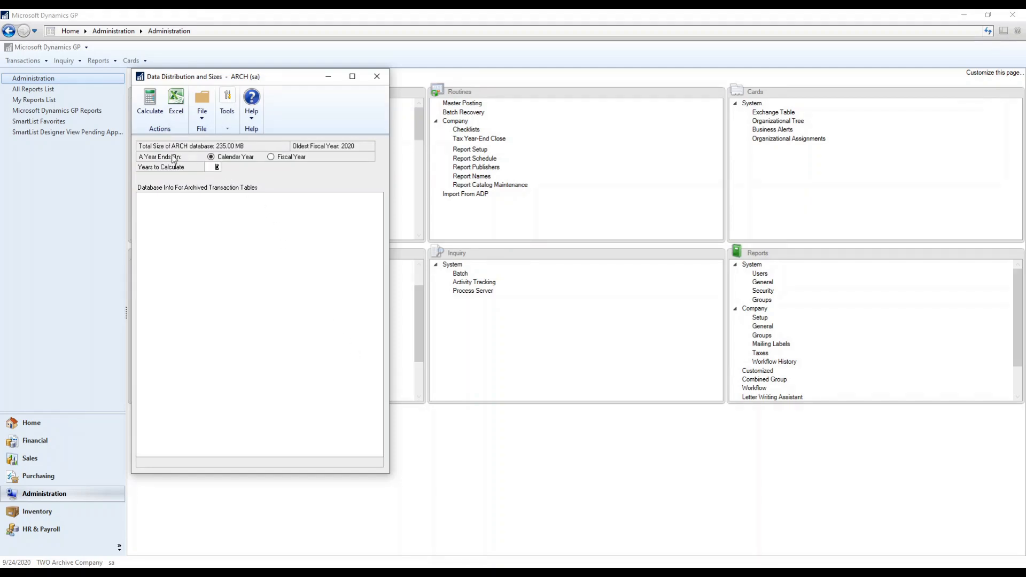
pyautogui.click(150, 104)
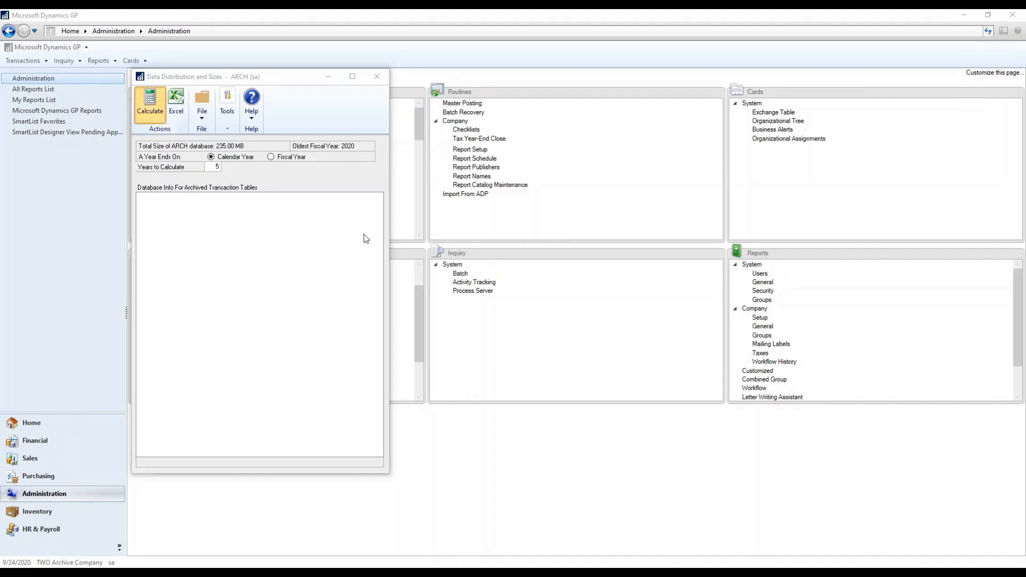
pyautogui.click(485, 325)
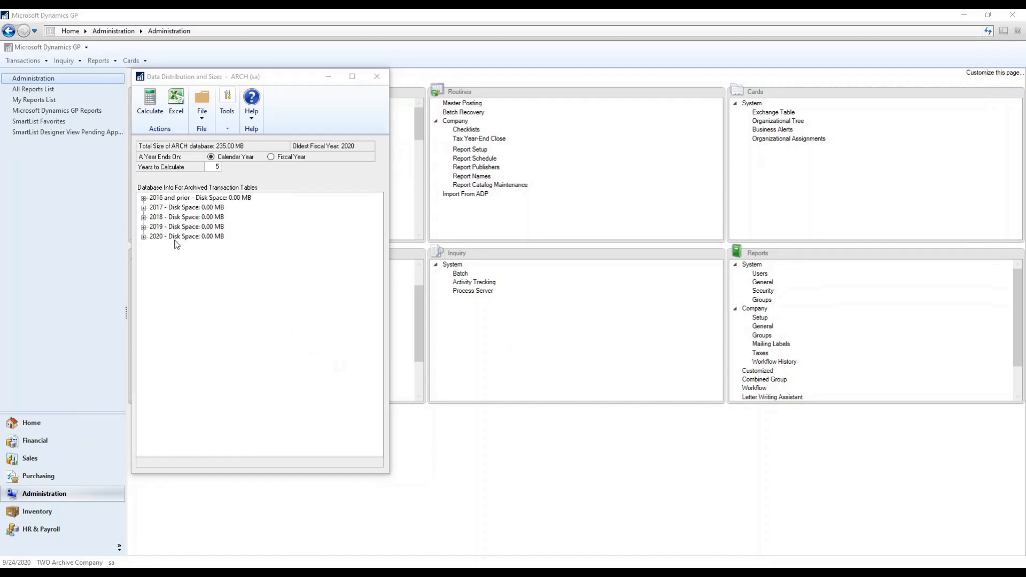
pyautogui.click(144, 198)
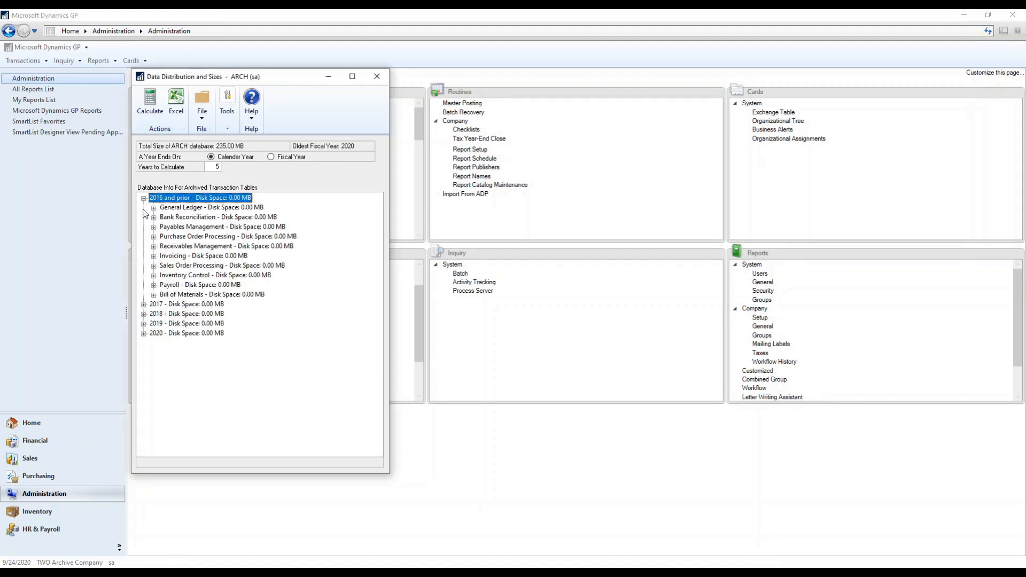
pyautogui.click(144, 304)
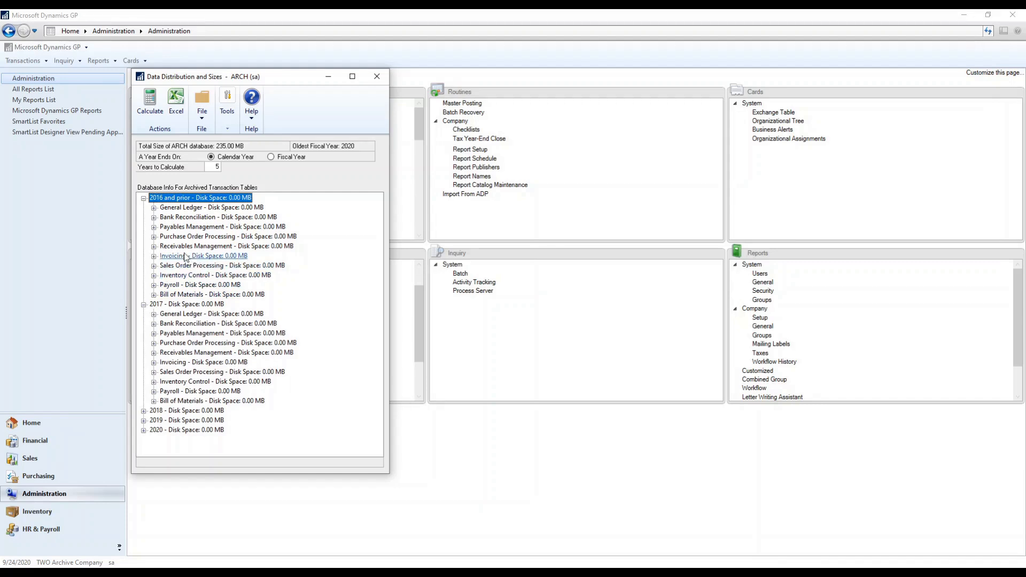
pyautogui.click(154, 208)
pyautogui.click(154, 227)
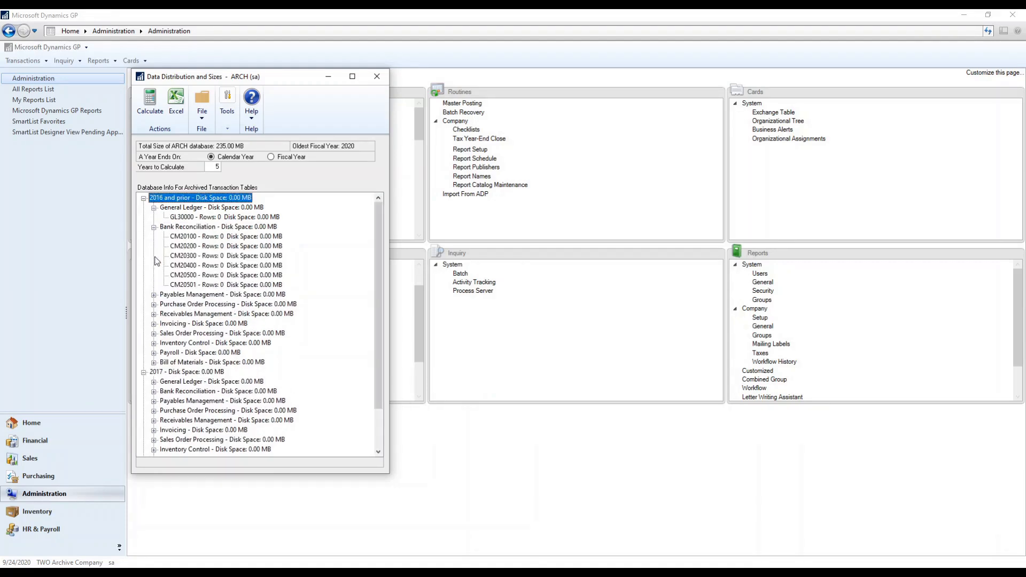
pyautogui.click(154, 294)
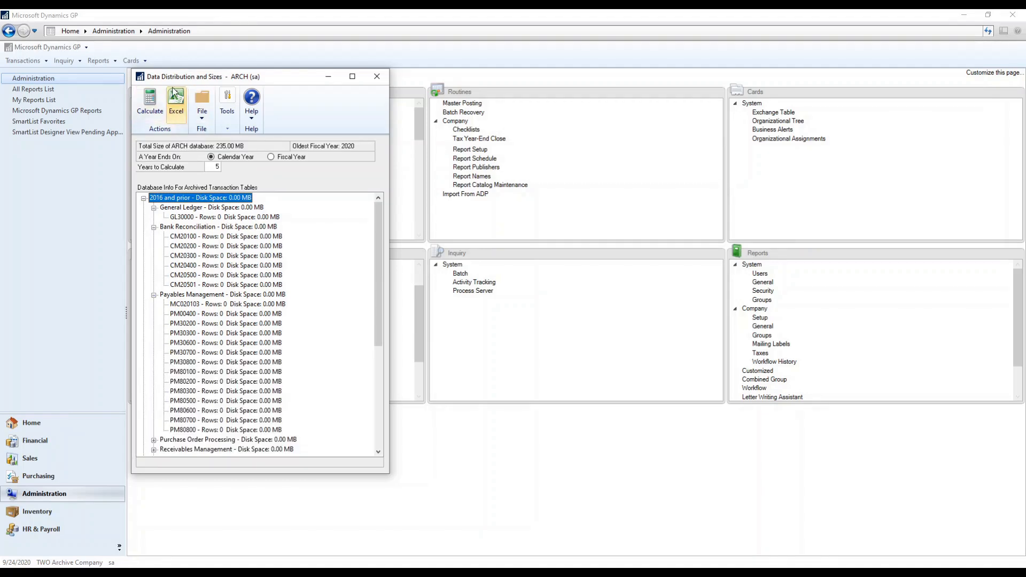
pyautogui.click(376, 77)
pyautogui.click(607, 572)
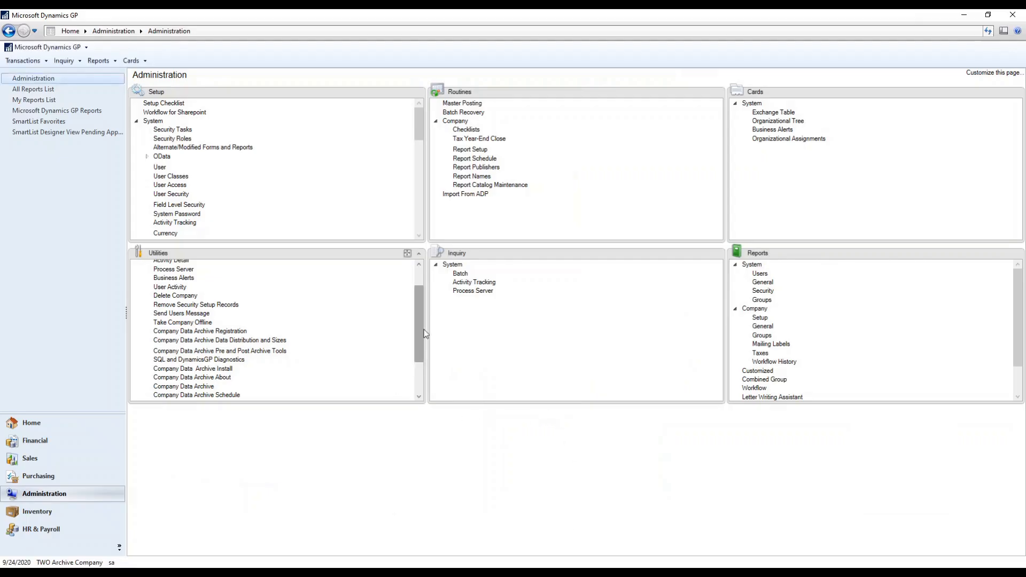
# Step: Scroll the Utilities list and open the Archive Company Data settings
pyautogui.moveTo(419, 324); pyautogui.dragTo(417, 339)
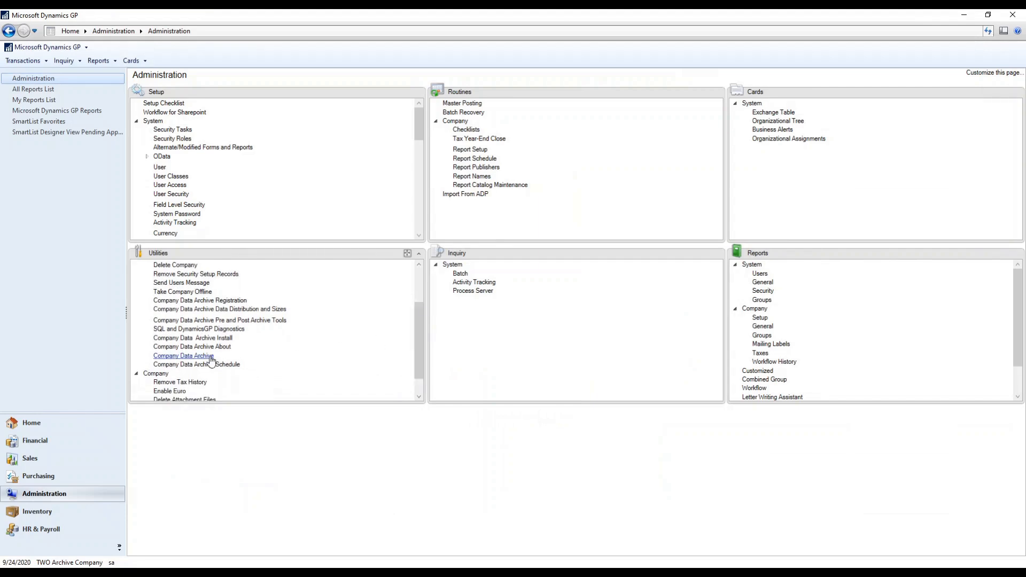
pyautogui.click(184, 355)
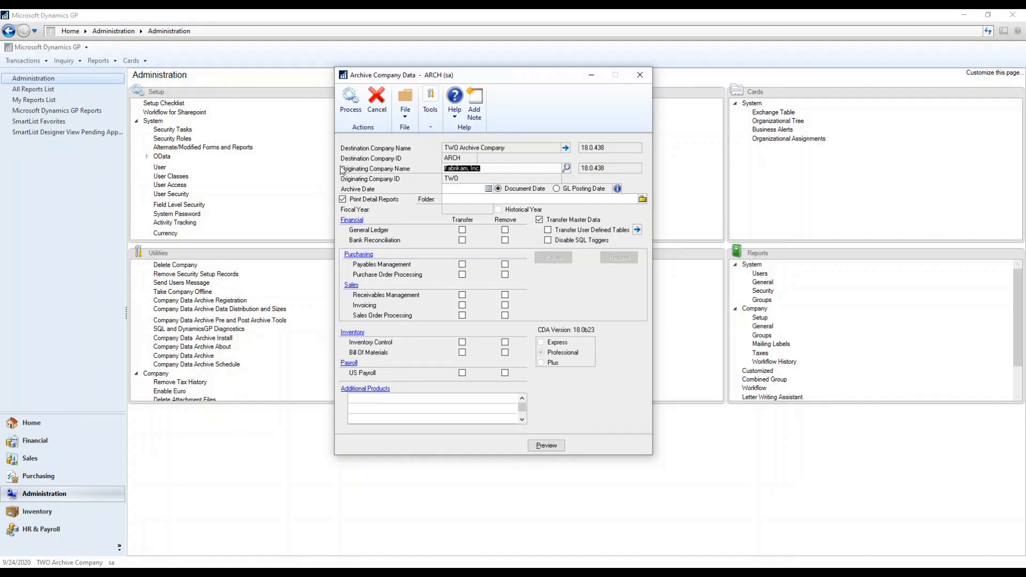
# Step: Pick Fabrikam, Inc. as originating company, enter archive date 12/31/2013, and dismiss the year error
pyautogui.click(566, 168)
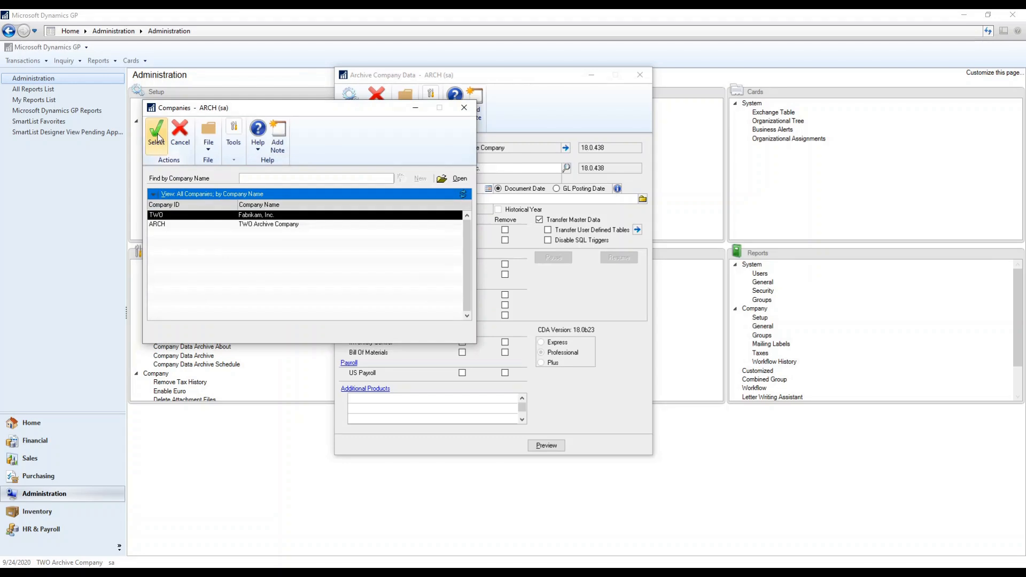
pyautogui.click(157, 138)
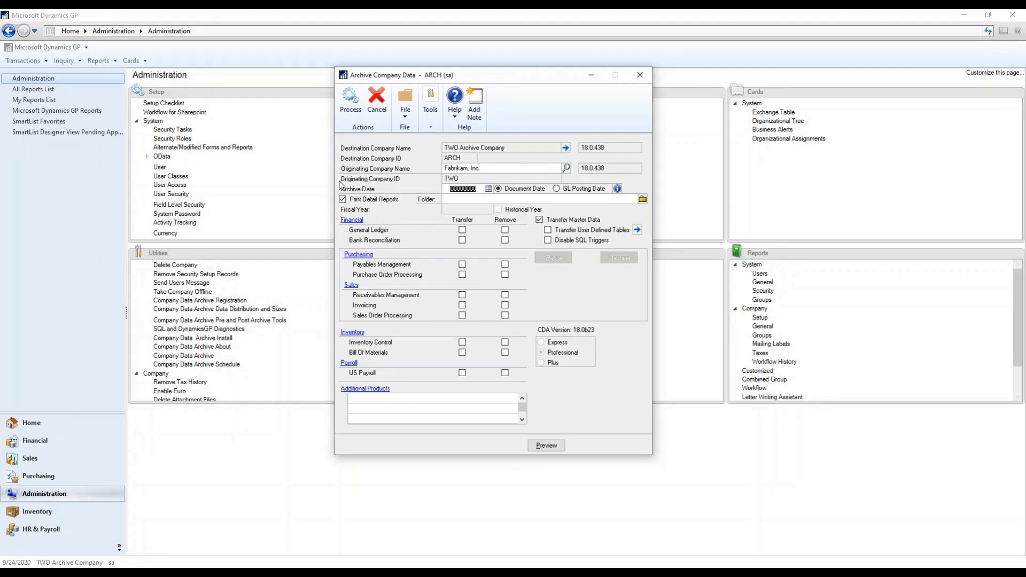
pyautogui.write('12312013')
pyautogui.press('Tab')
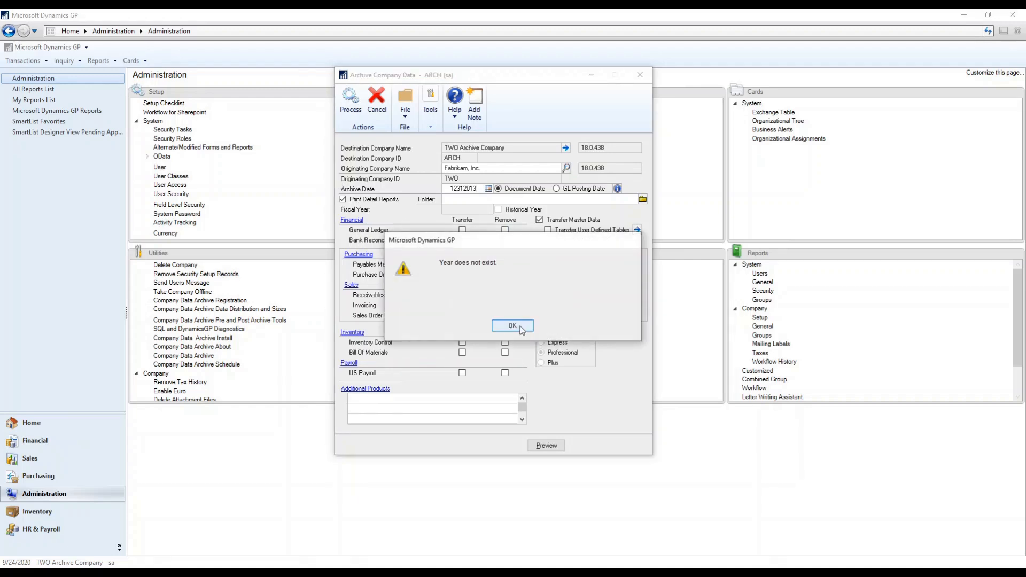
pyautogui.click(512, 326)
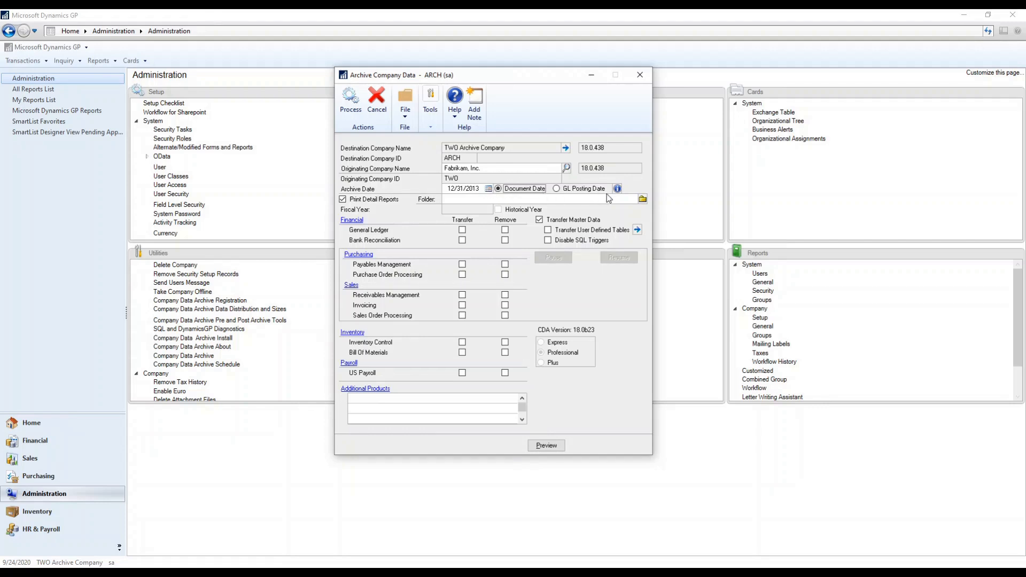
# Step: Base the archive cutoff on GL Posting Date and toggle printing of detail reports
pyautogui.click(556, 189)
pyautogui.click(498, 188)
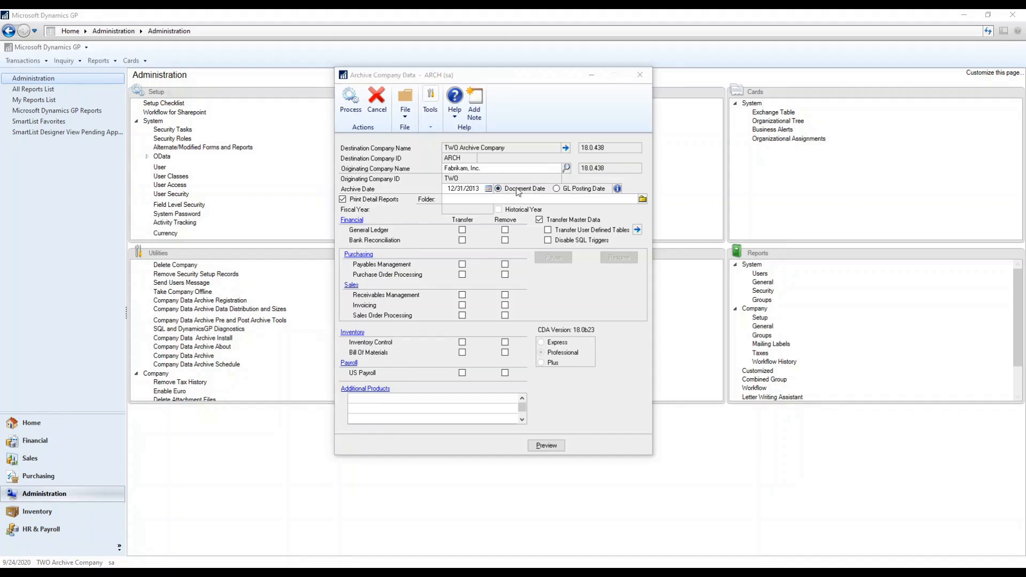
pyautogui.click(563, 191)
pyautogui.click(383, 201)
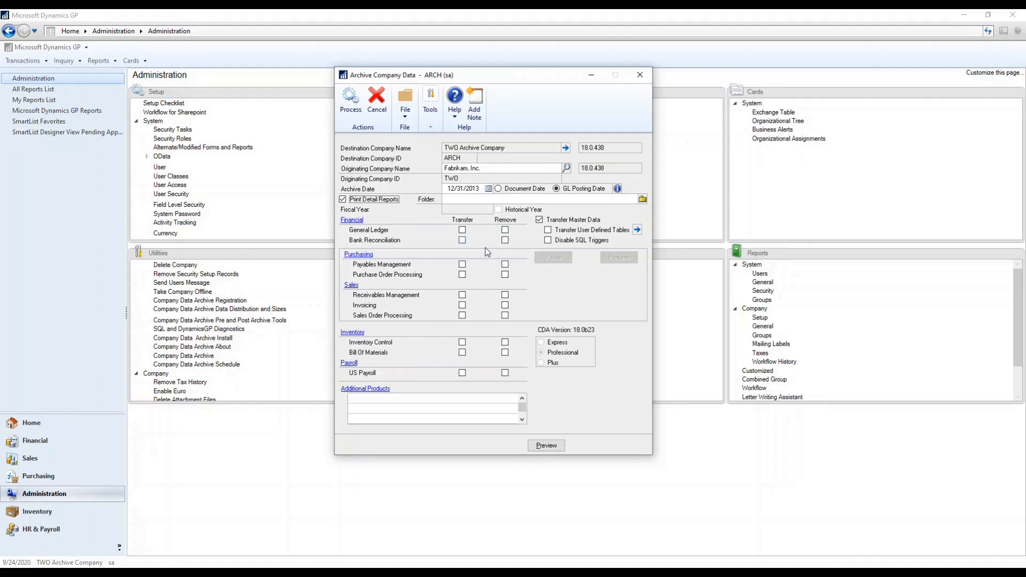
# Step: Toggle Transfer and Remove for Bank Reconciliation and Payables, then try Remove alone for Bank Reconciliation
pyautogui.click(462, 240)
pyautogui.click(505, 240)
pyautogui.click(505, 264)
pyautogui.click(505, 241)
pyautogui.click(505, 265)
pyautogui.click(505, 240)
pyautogui.click(505, 264)
pyautogui.click(505, 264)
pyautogui.click(505, 241)
pyautogui.click(463, 263)
pyautogui.click(462, 241)
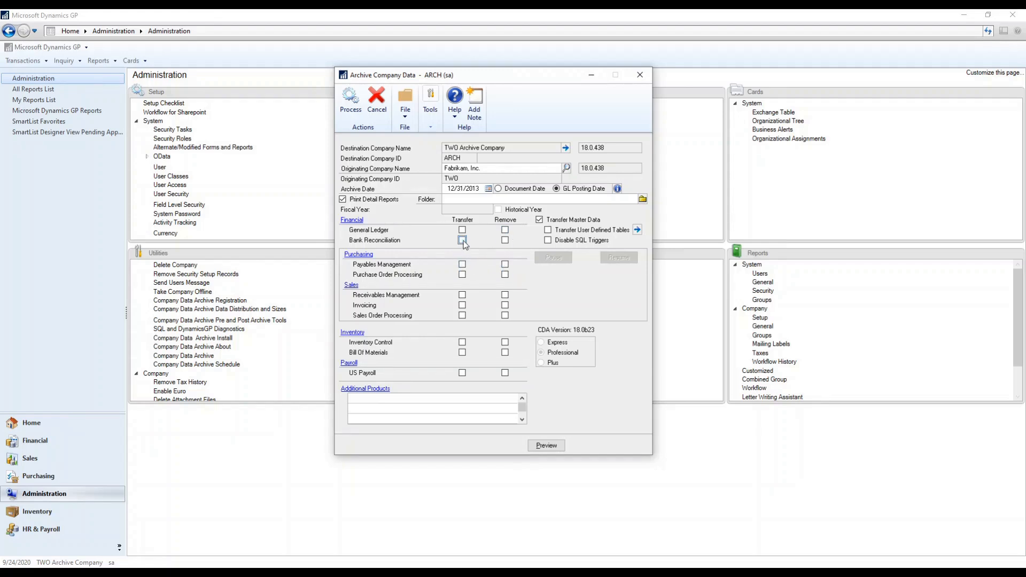
pyautogui.click(505, 241)
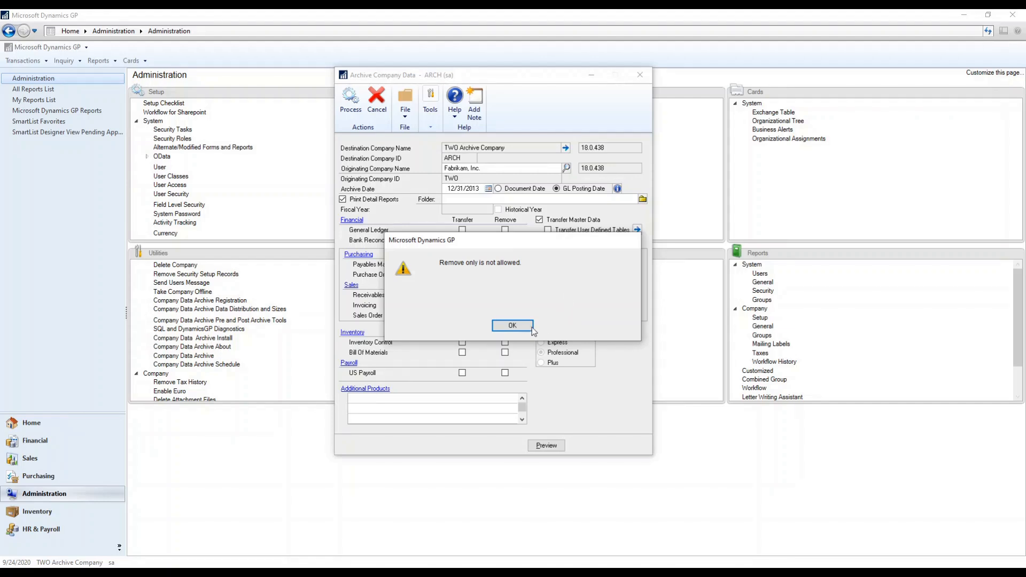
# Step: Dismiss the remove-only warning twice after retrying Bank Reconciliation removal, then turn off master data transfer
pyautogui.click(513, 326)
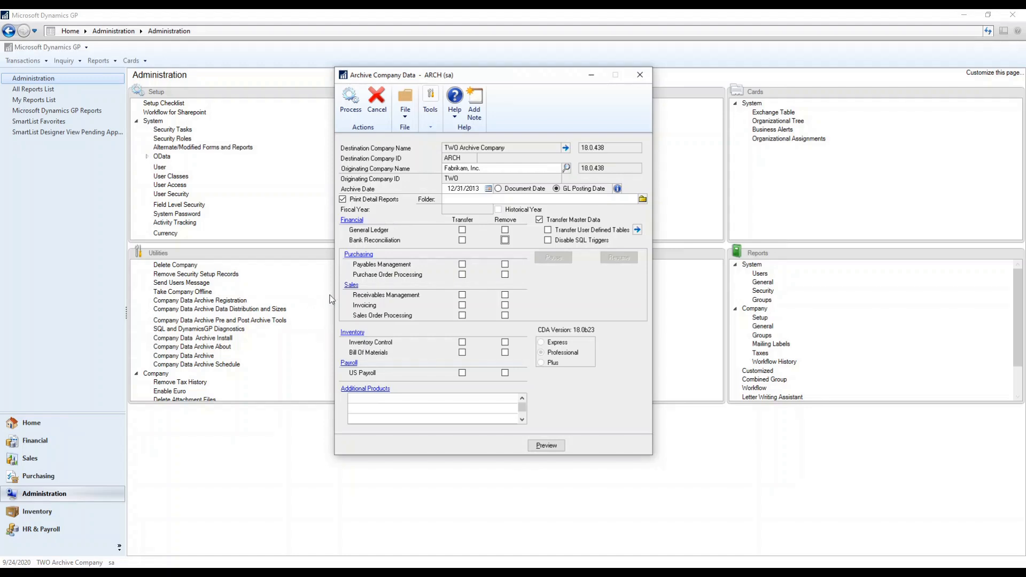
pyautogui.click(505, 240)
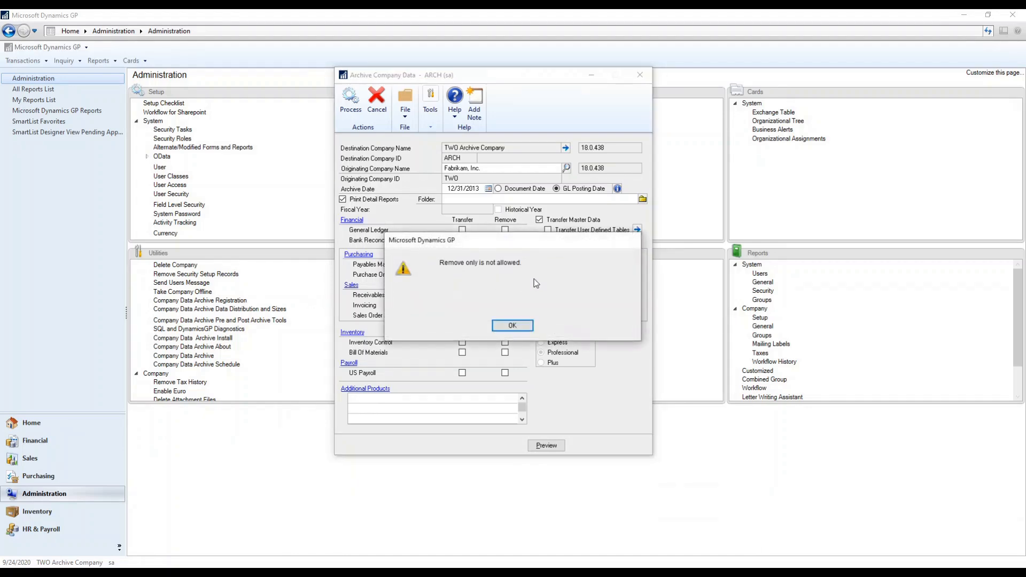
pyautogui.click(512, 325)
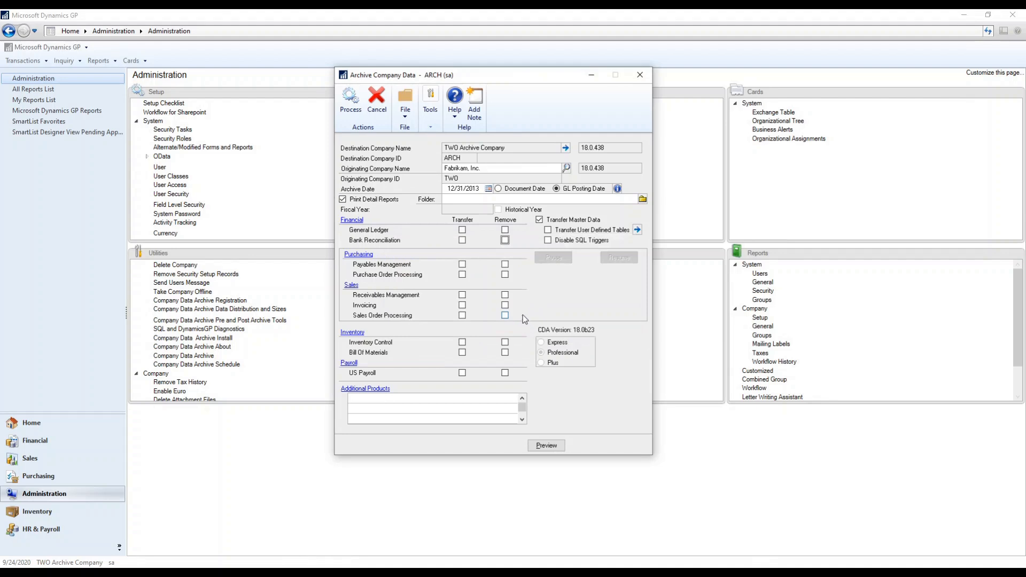
pyautogui.click(576, 221)
# Step: Turn the Transfer Master Data option back on
pyautogui.click(577, 220)
pyautogui.click(576, 221)
pyautogui.click(576, 223)
# Step: Include user defined tables in the transfer and confirm the additional tables to archive
pyautogui.click(548, 230)
pyautogui.click(636, 230)
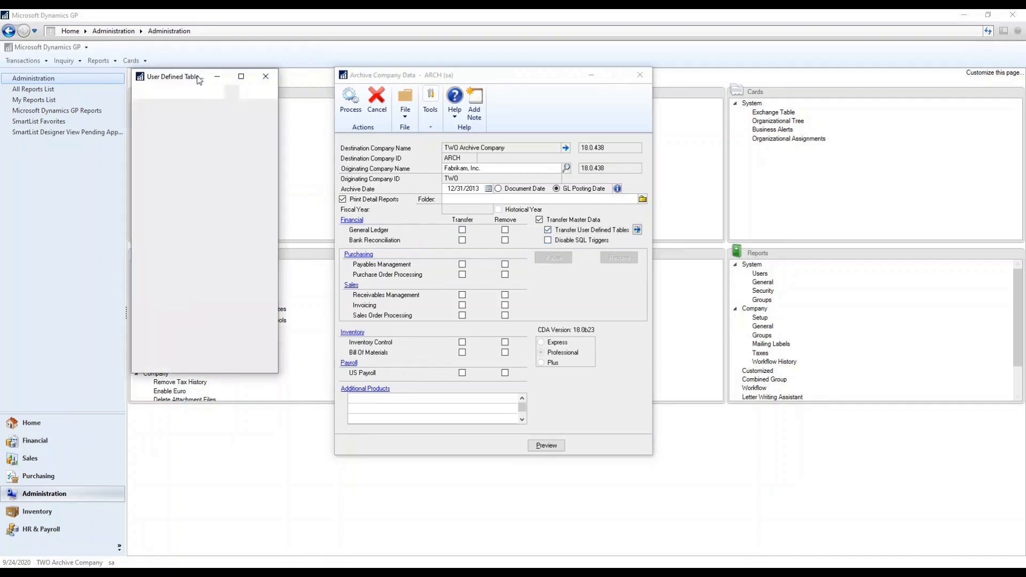
pyautogui.moveTo(191, 79); pyautogui.dragTo(246, 78)
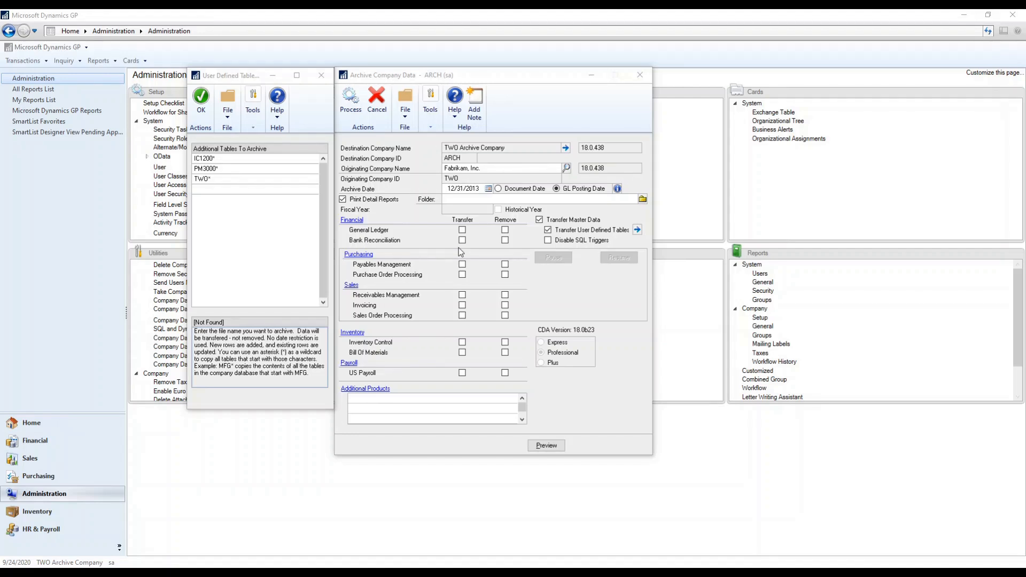
pyautogui.click(321, 76)
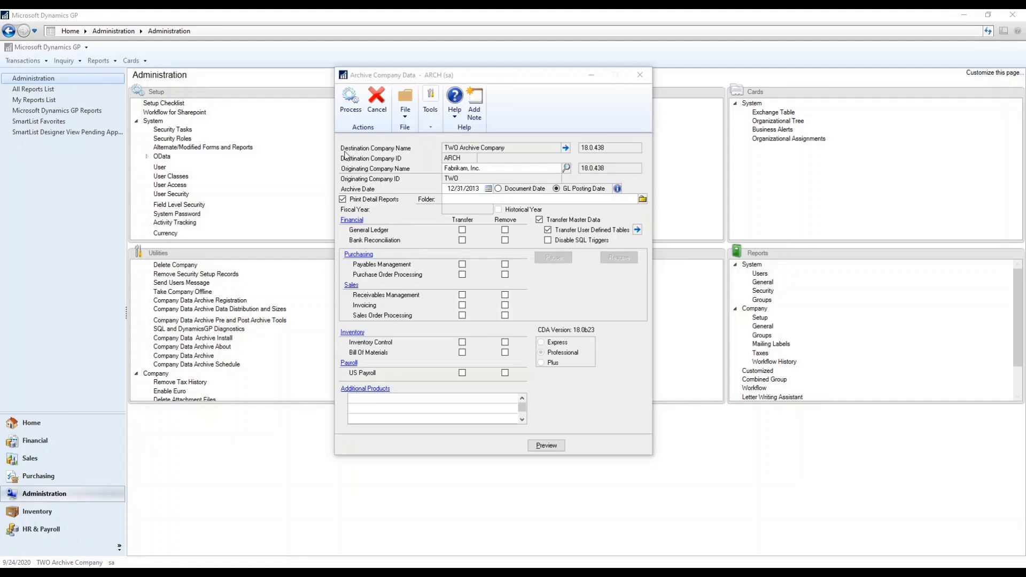
pyautogui.click(567, 150)
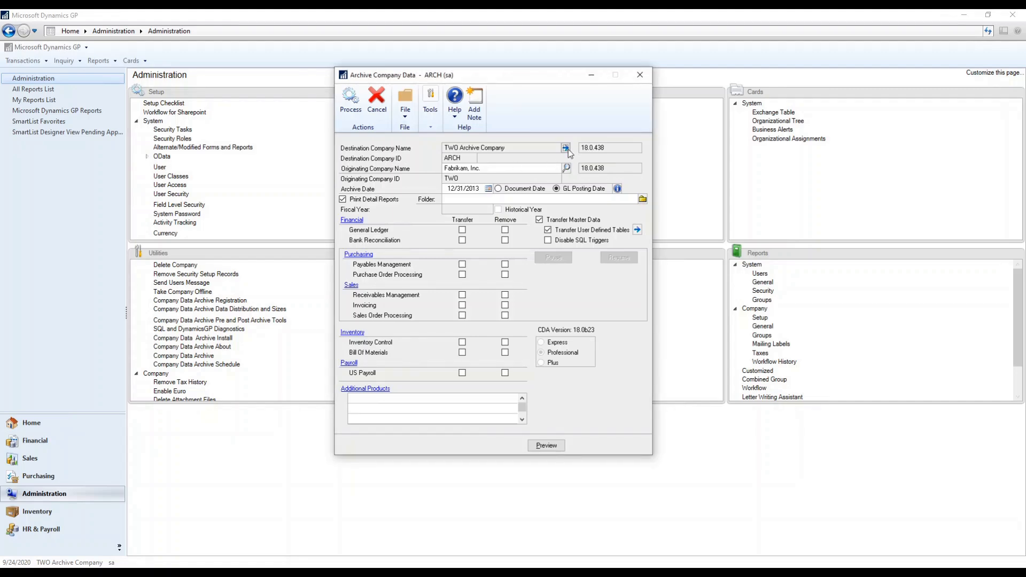
pyautogui.click(566, 148)
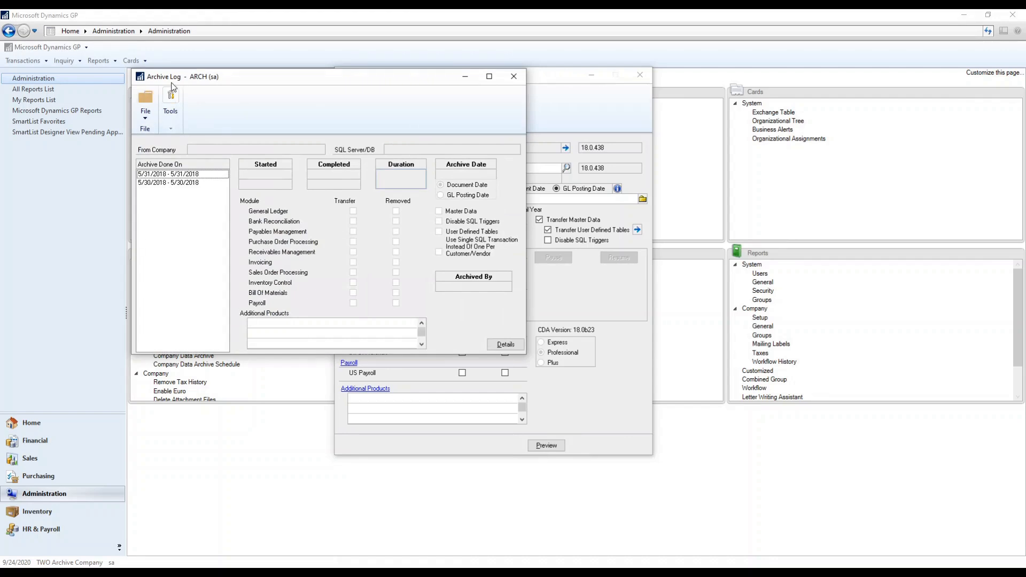
pyautogui.click(172, 175)
pyautogui.click(173, 183)
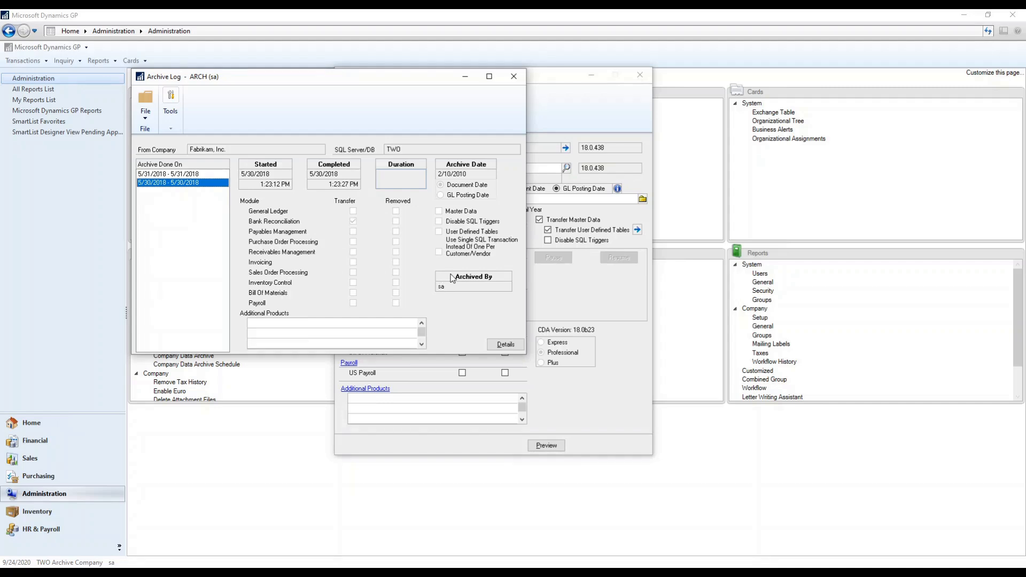
pyautogui.click(504, 345)
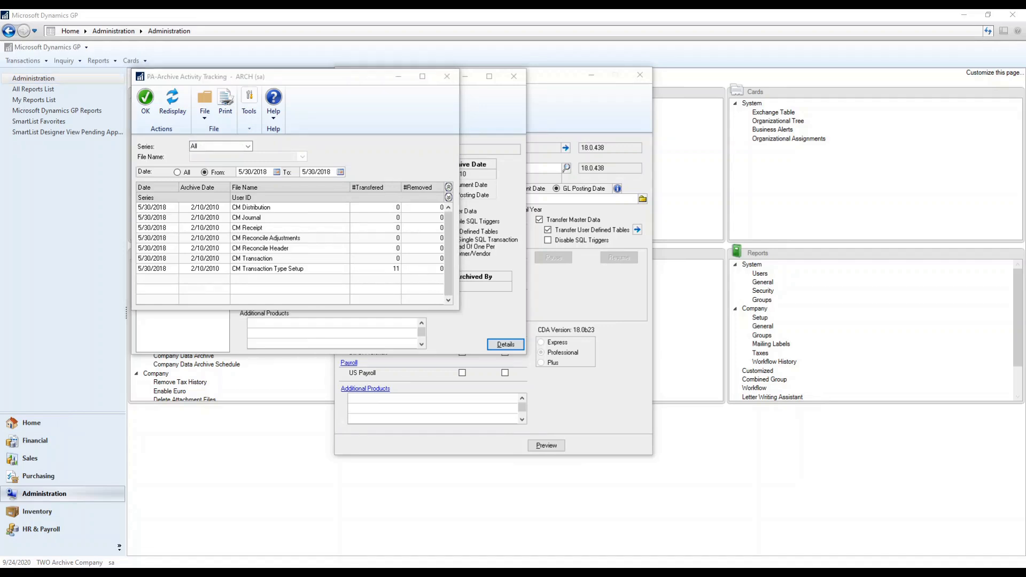
pyautogui.click(447, 76)
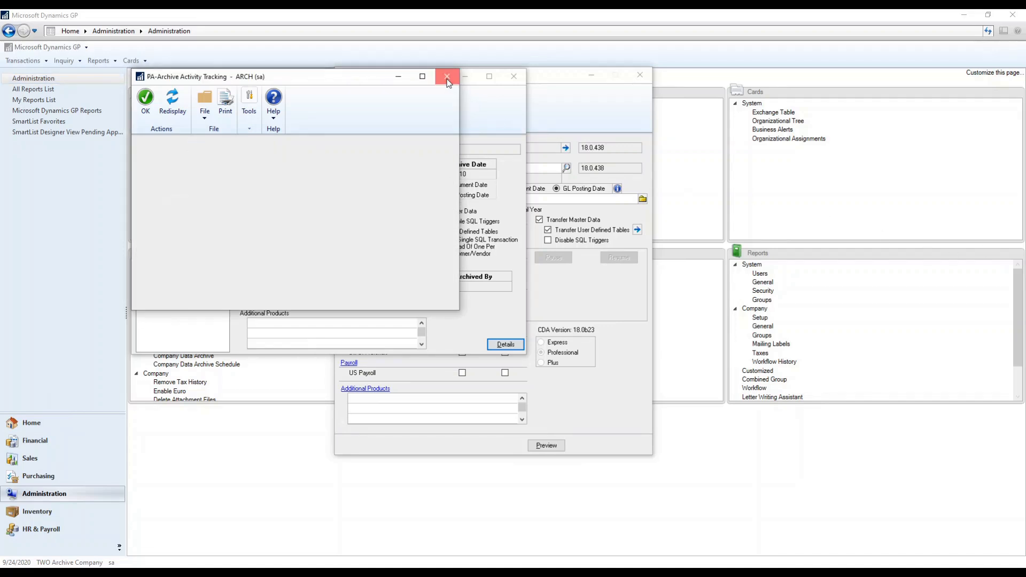
pyautogui.click(514, 76)
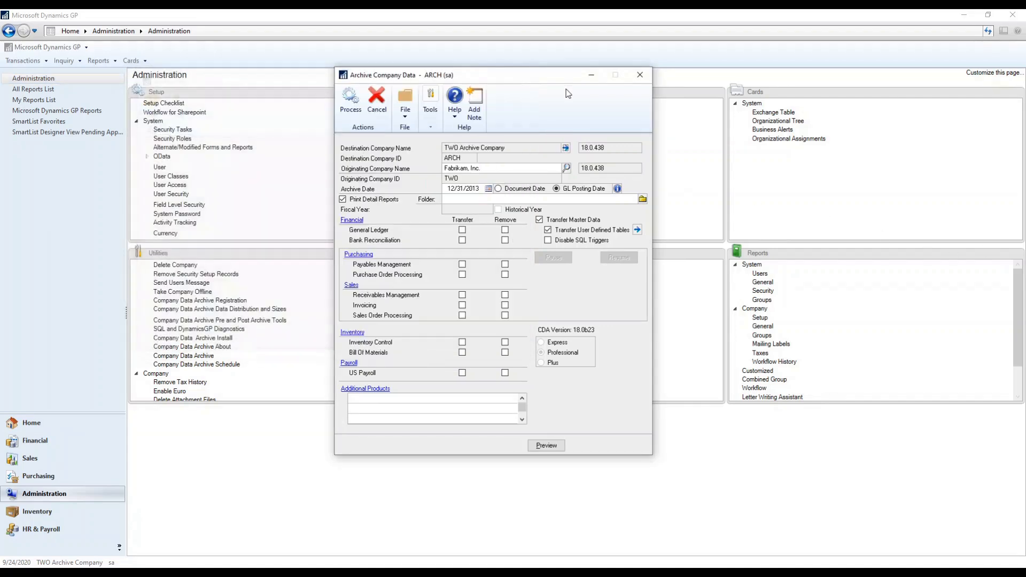
# Step: In Archive Registration, toggle remove-without-transfer, set cut-off years to 4, and choose 1,000 block size
pyautogui.click(636, 77)
pyautogui.click(242, 302)
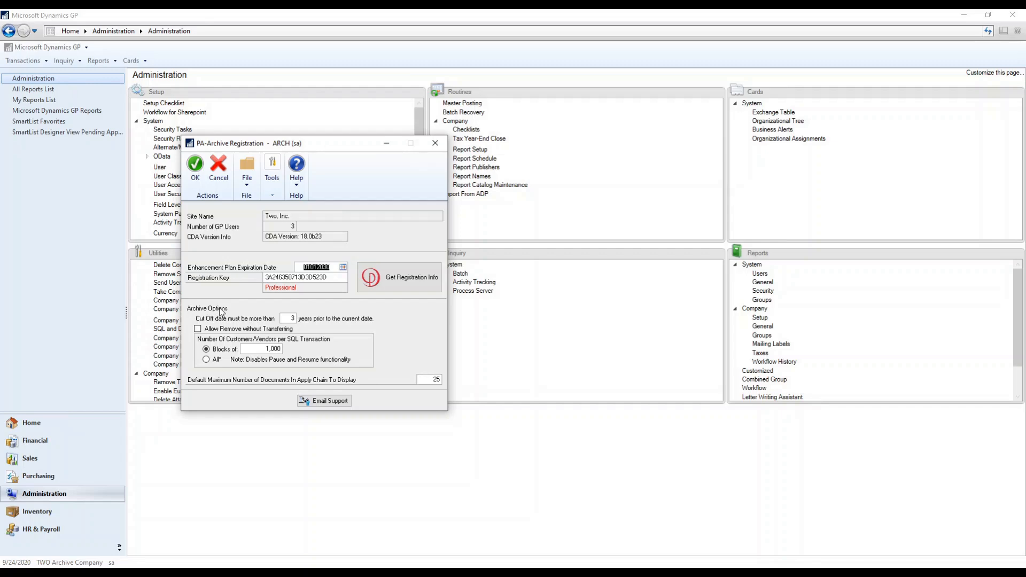
pyautogui.click(197, 329)
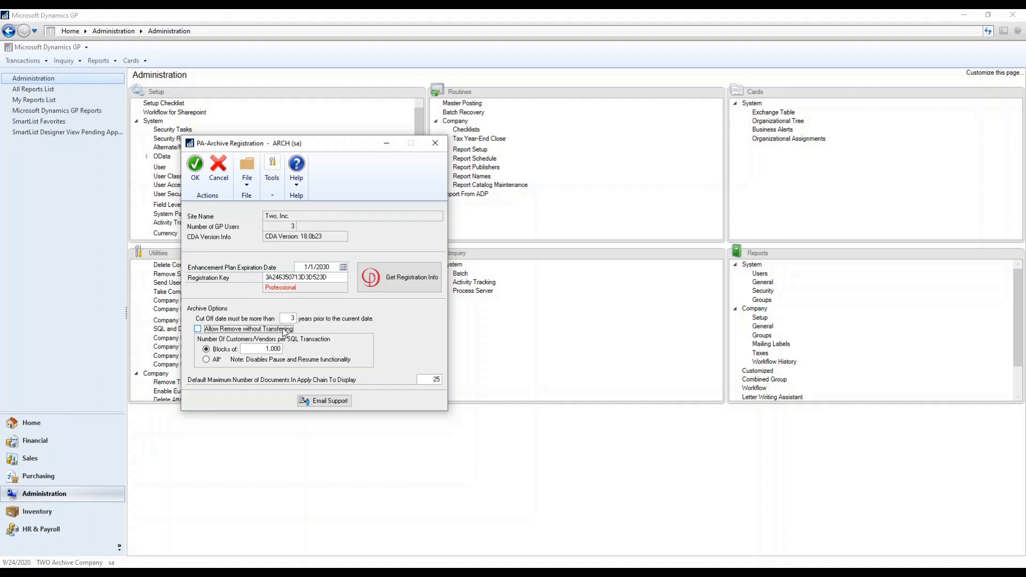
pyautogui.click(291, 319)
pyautogui.write('4')
pyautogui.doubleClick(274, 349)
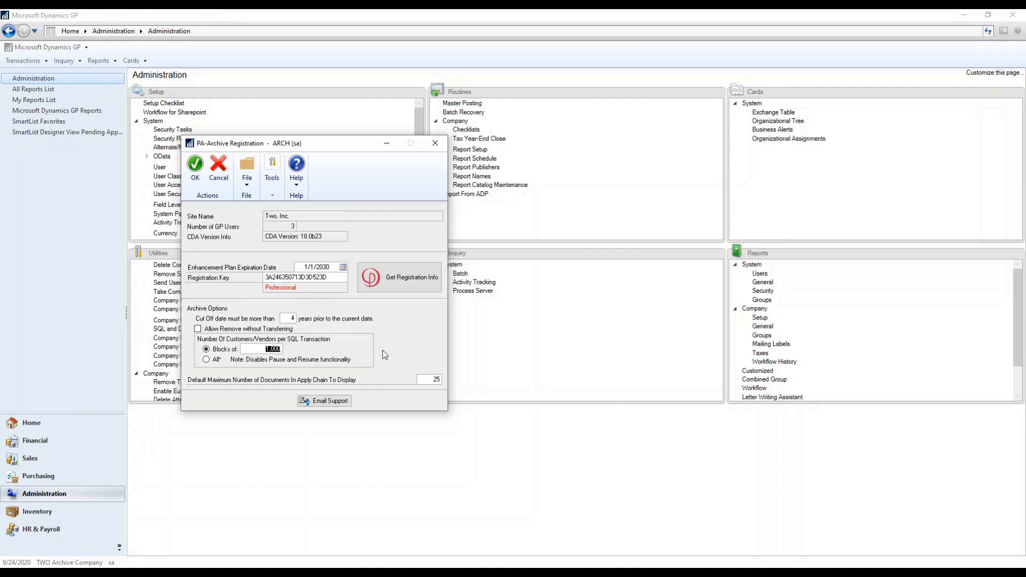
# Step: Enable scheduled archiving with a rolling period based on GL Posting Date
pyautogui.click(435, 143)
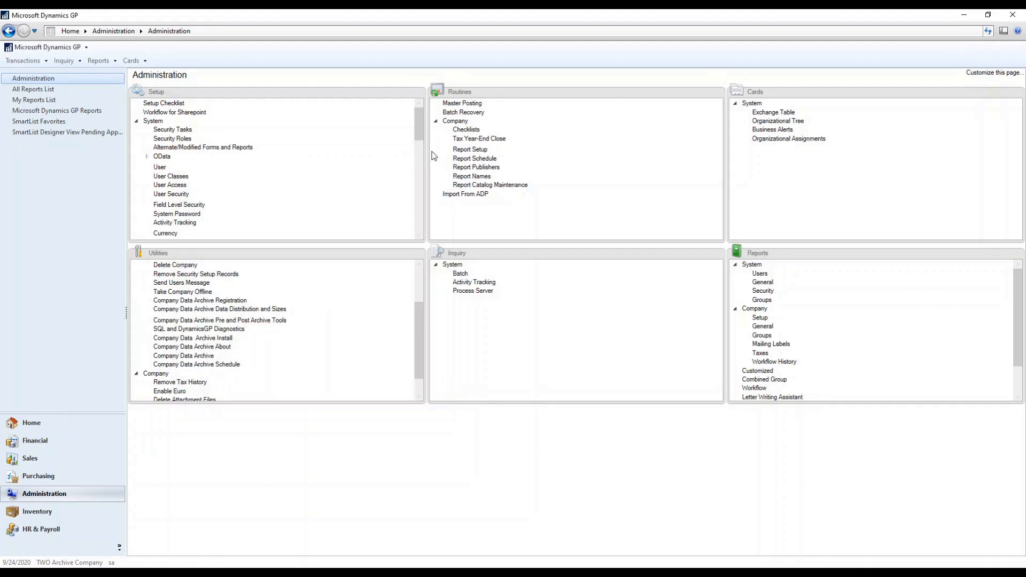
pyautogui.click(228, 365)
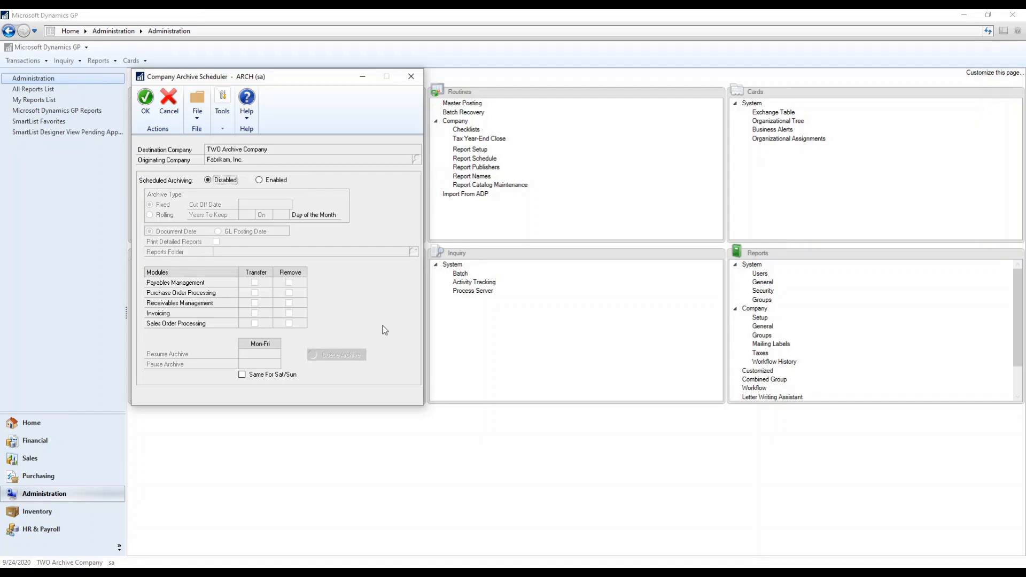
pyautogui.click(268, 182)
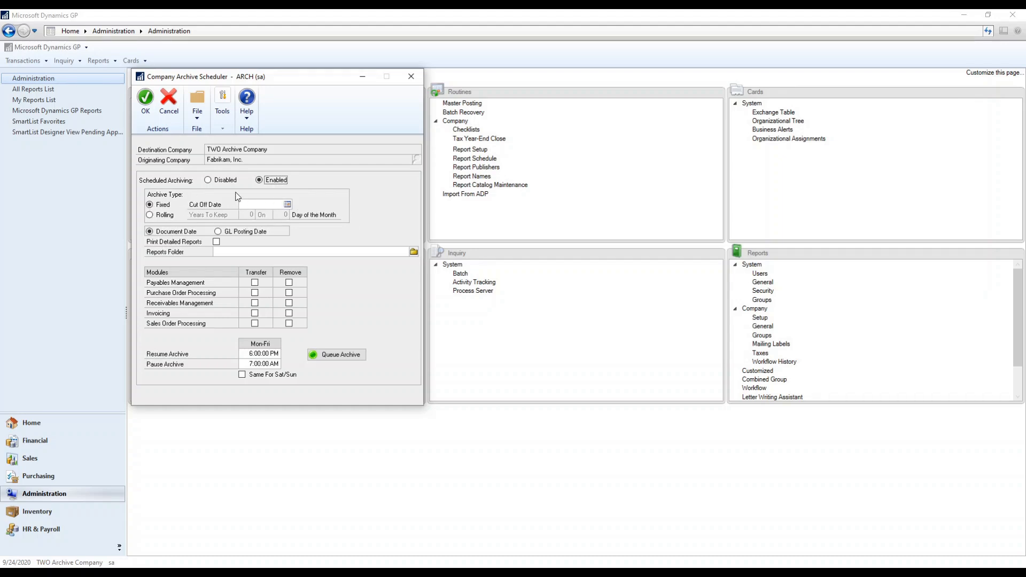
pyautogui.click(150, 215)
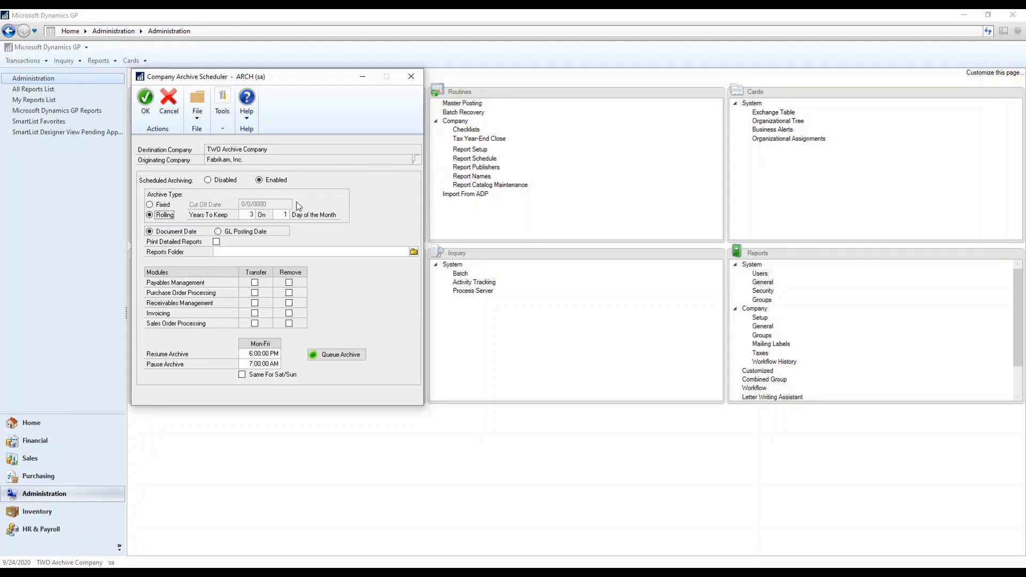
pyautogui.click(175, 232)
pyautogui.click(226, 232)
# Step: Print detailed reports, transfer and remove Payables Management, and use the same hours for Saturday/Sunday
pyautogui.click(216, 242)
pyautogui.click(255, 283)
pyautogui.click(289, 283)
pyautogui.click(242, 375)
# Step: Close the archive scheduler and log into Fabrikam, Inc. from the status-bar company name
pyautogui.click(411, 76)
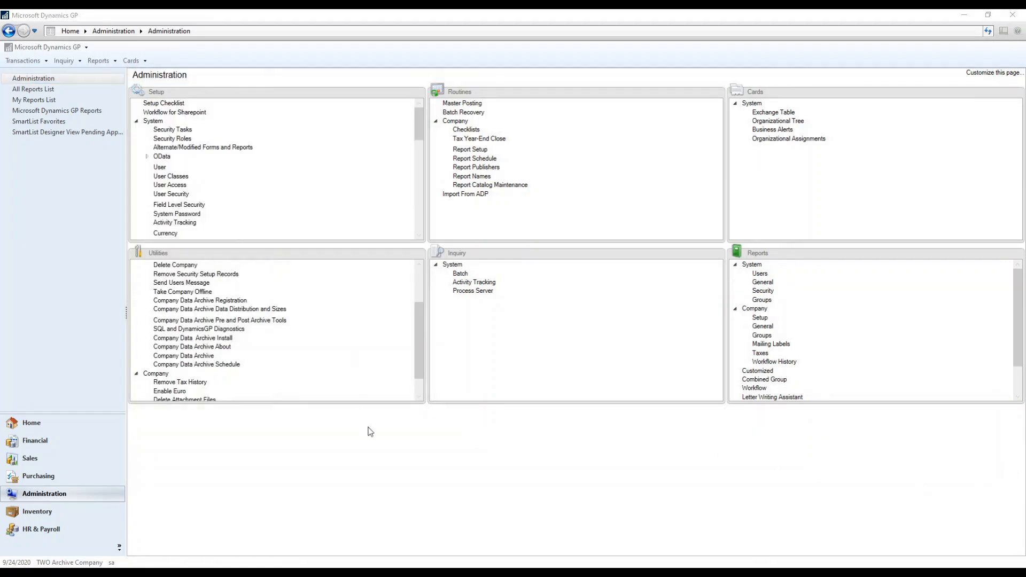
pyautogui.click(68, 562)
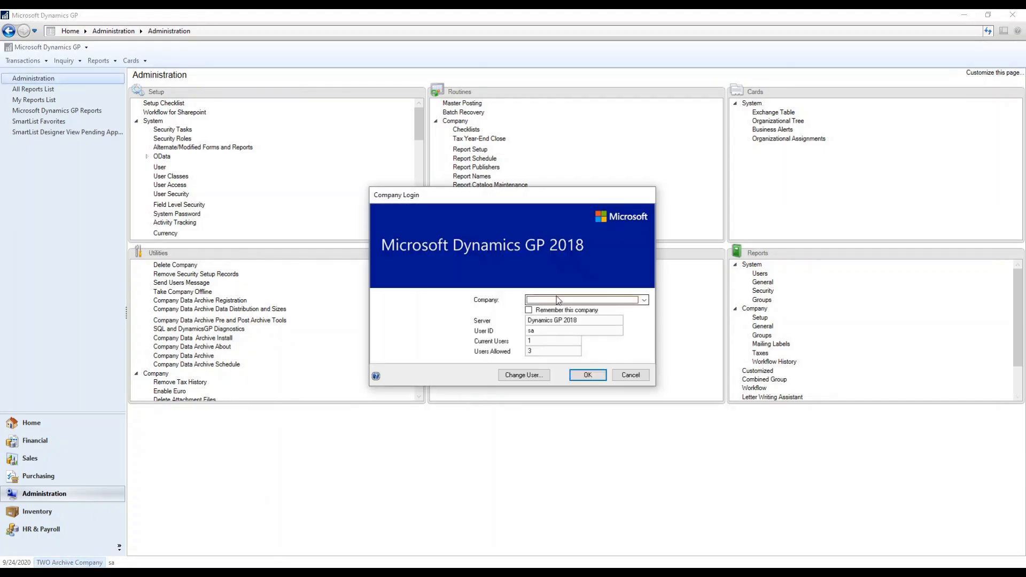
pyautogui.click(556, 301)
pyautogui.click(555, 310)
pyautogui.click(604, 376)
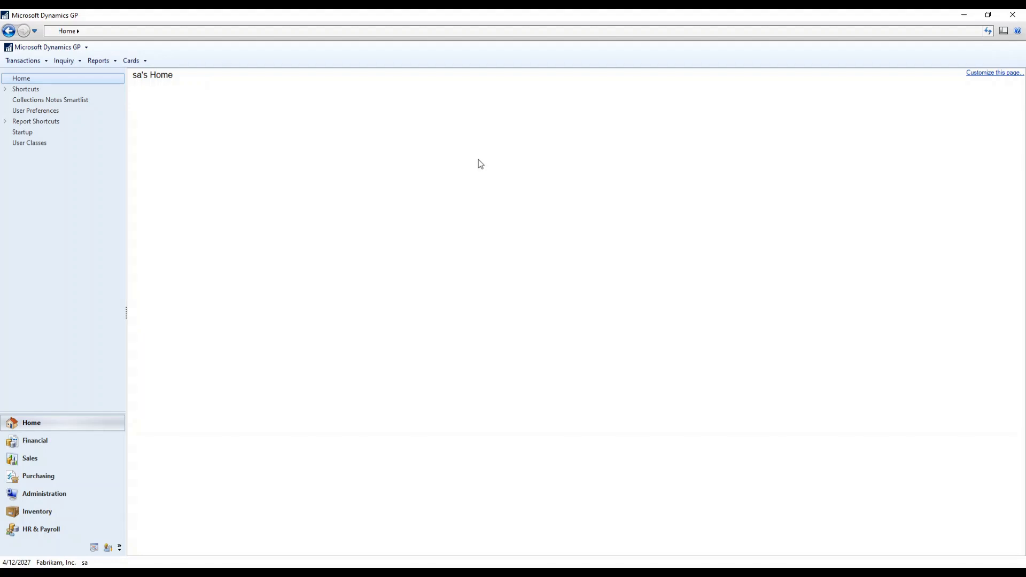
# Step: Open the Receivables Transactions by Customer inquiry and its archive company (multi-company) inquiry
pyautogui.click(72, 62)
pyautogui.moveTo(74, 99)
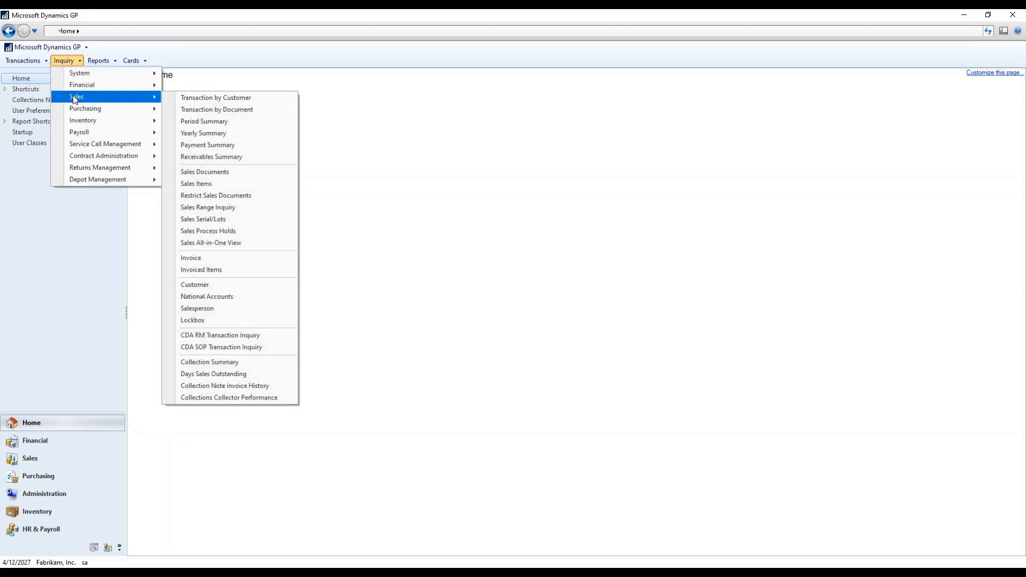
pyautogui.click(181, 98)
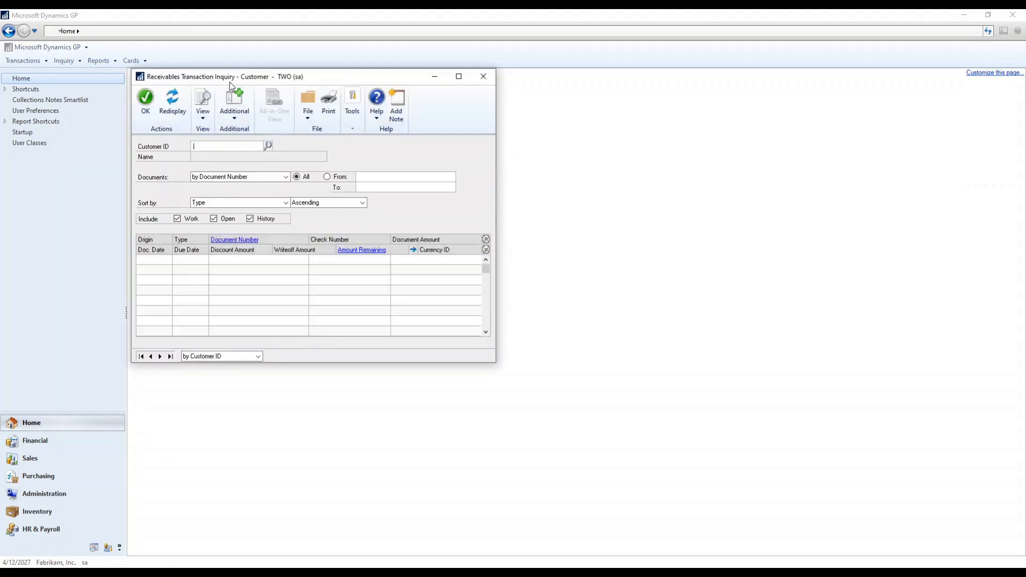
pyautogui.click(234, 107)
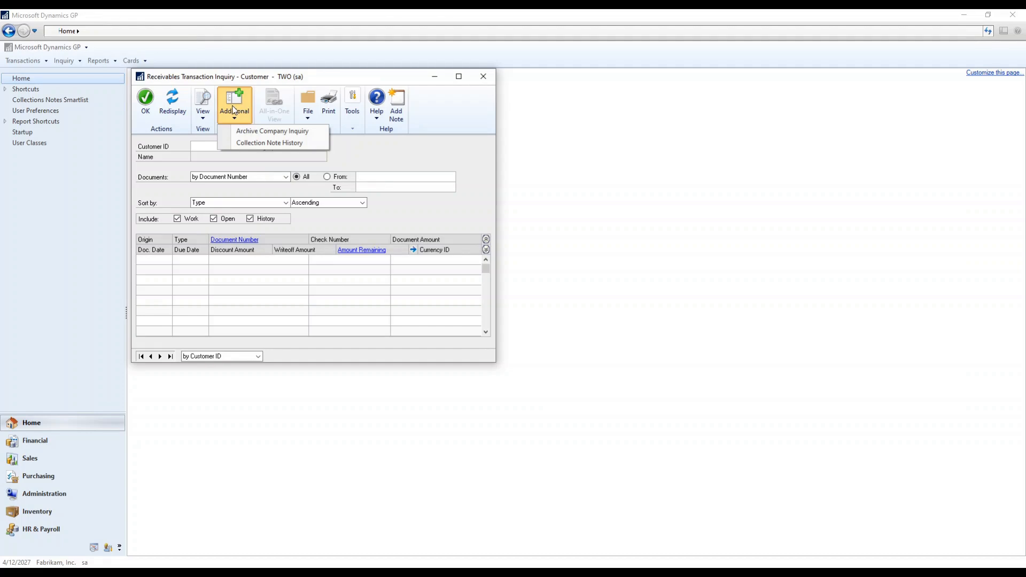
pyautogui.click(308, 133)
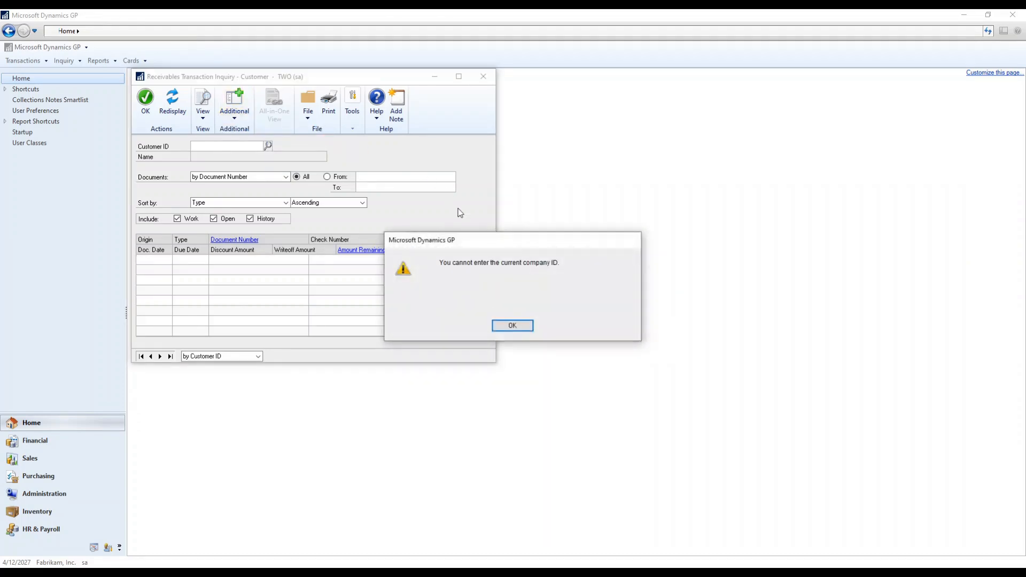
pyautogui.click(512, 326)
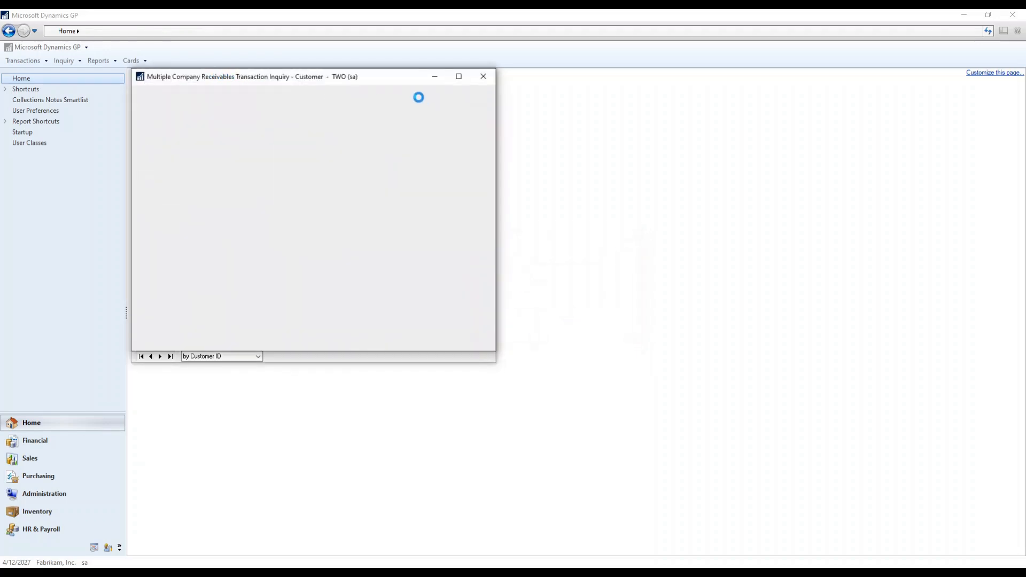
# Step: Close the single-company inquiry, view the ARCH and TWO company IDs, then close the multi-company inquiry
pyautogui.moveTo(387, 102); pyautogui.dragTo(555, 80)
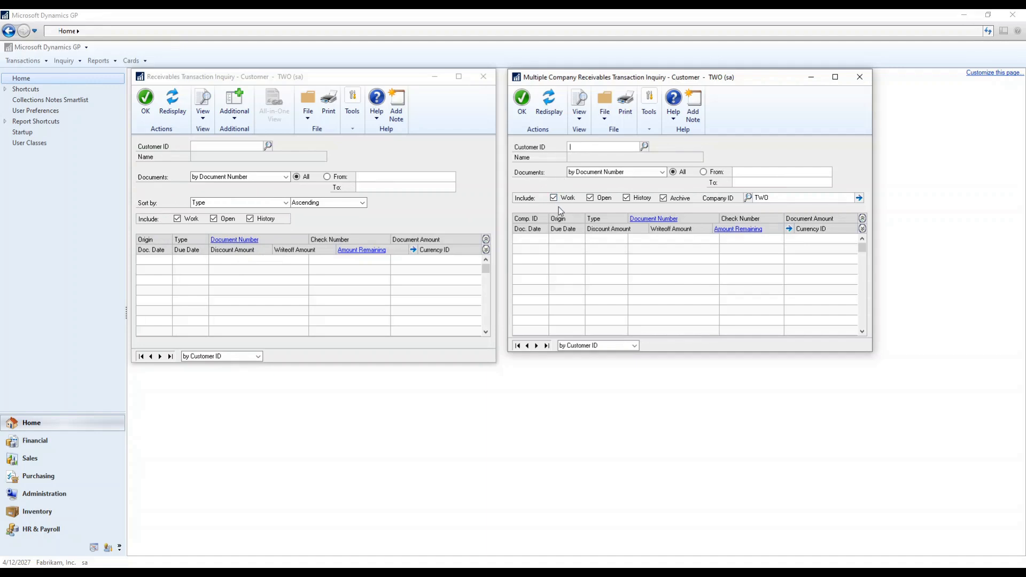
pyautogui.click(483, 77)
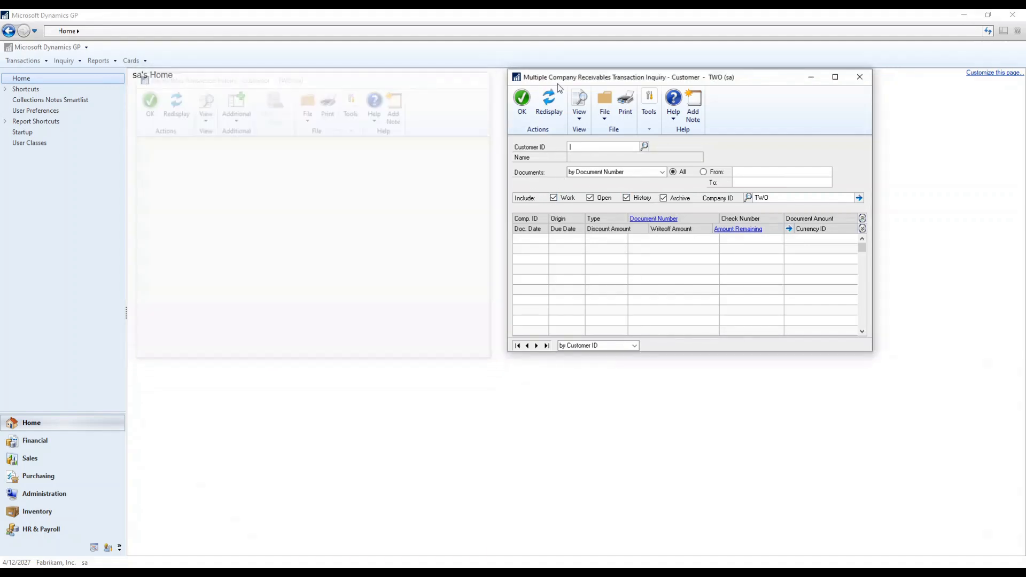
pyautogui.moveTo(627, 81); pyautogui.dragTo(463, 81)
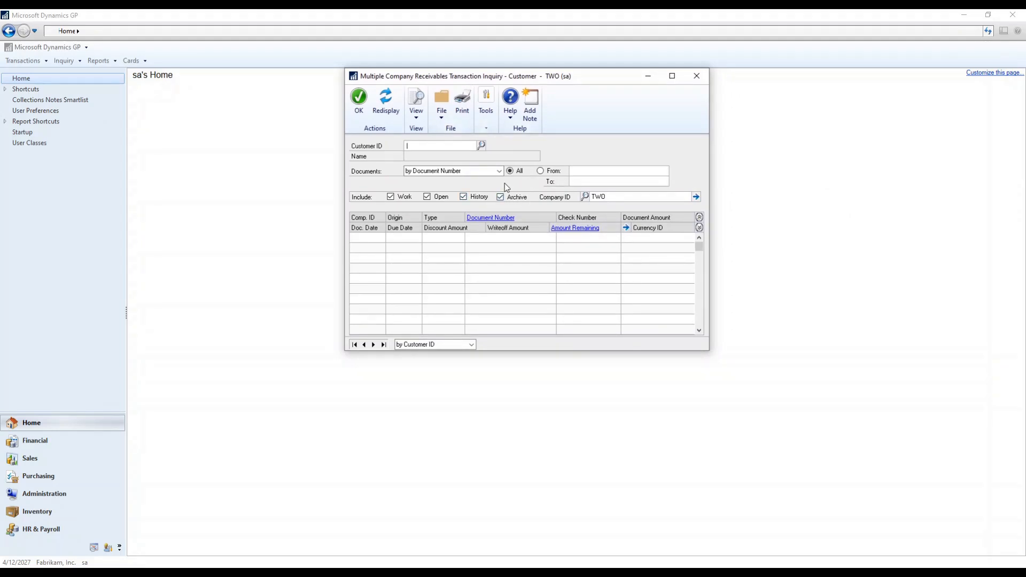
pyautogui.click(585, 197)
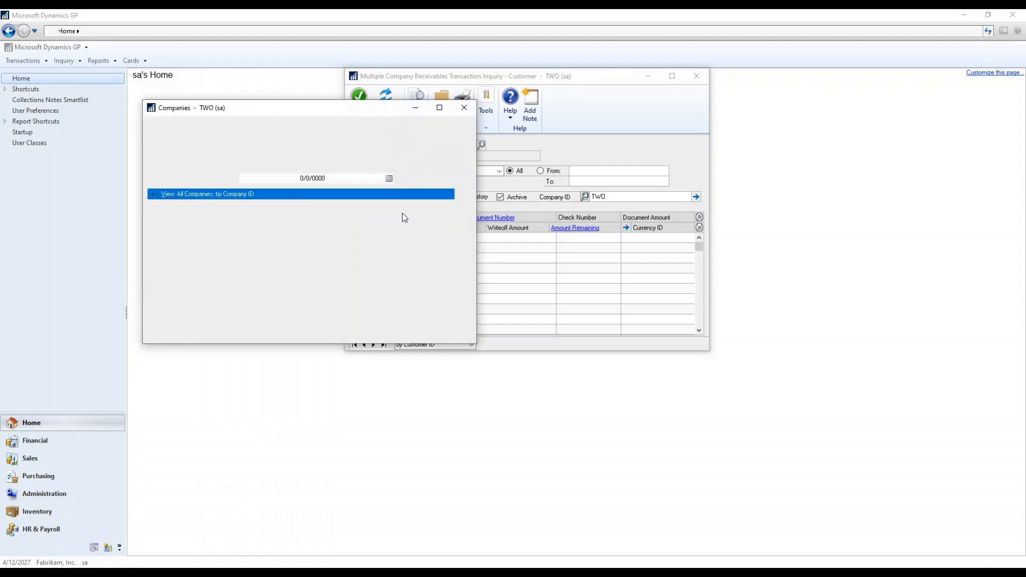
pyautogui.click(464, 108)
pyautogui.click(697, 76)
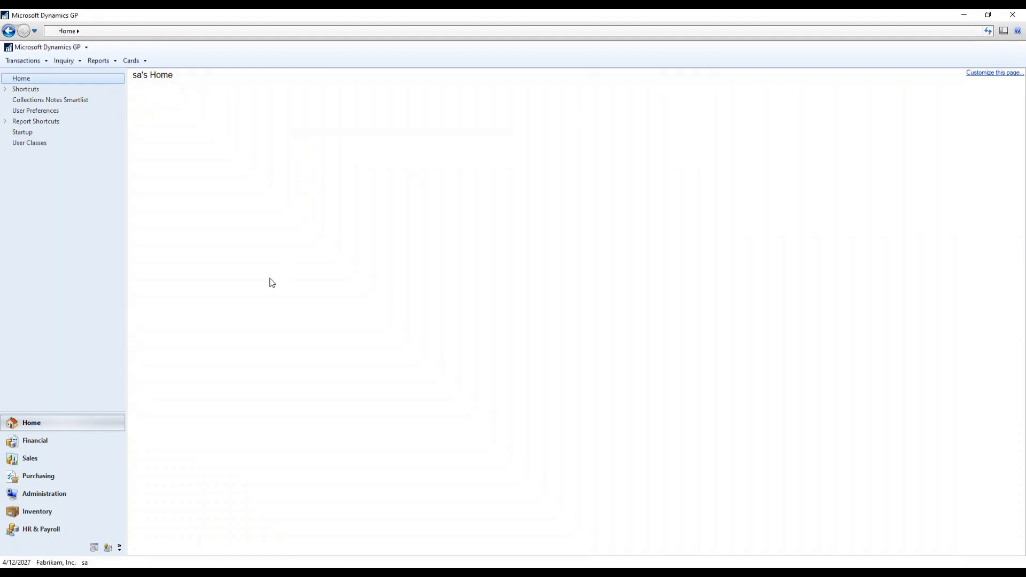
# Step: Generate Company Index Info for TWO, flagging paDBLog at 95.45% for rebuild and other indexes for reorganizing
pyautogui.click(40, 488)
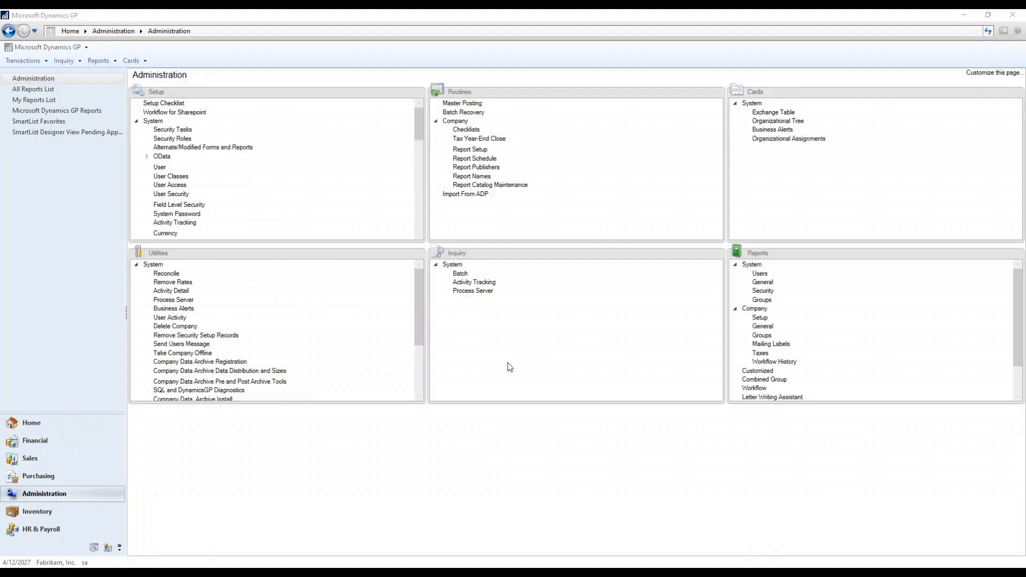
pyautogui.click(243, 381)
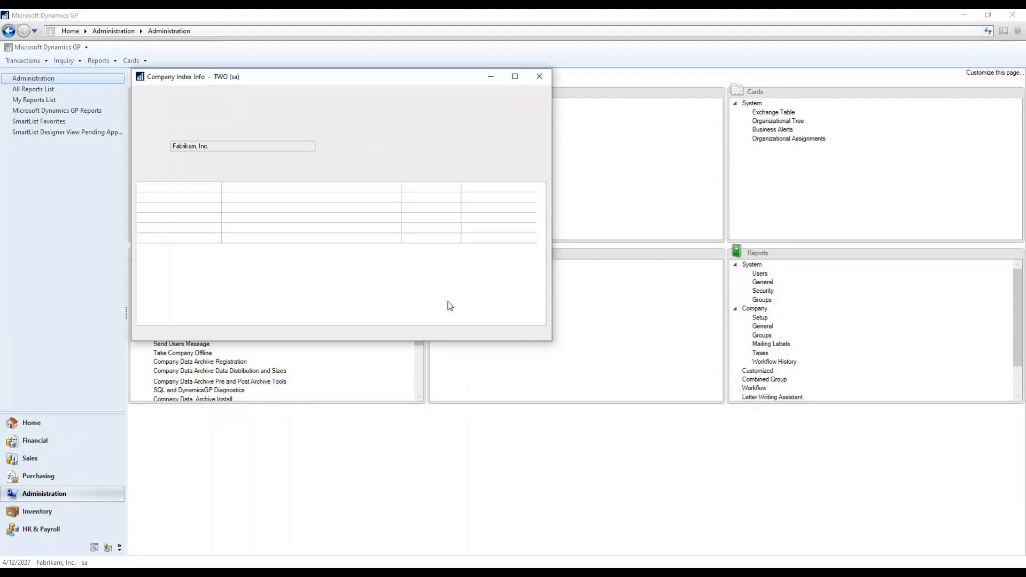
pyautogui.moveTo(419, 342); pyautogui.dragTo(418, 483)
pyautogui.click(147, 102)
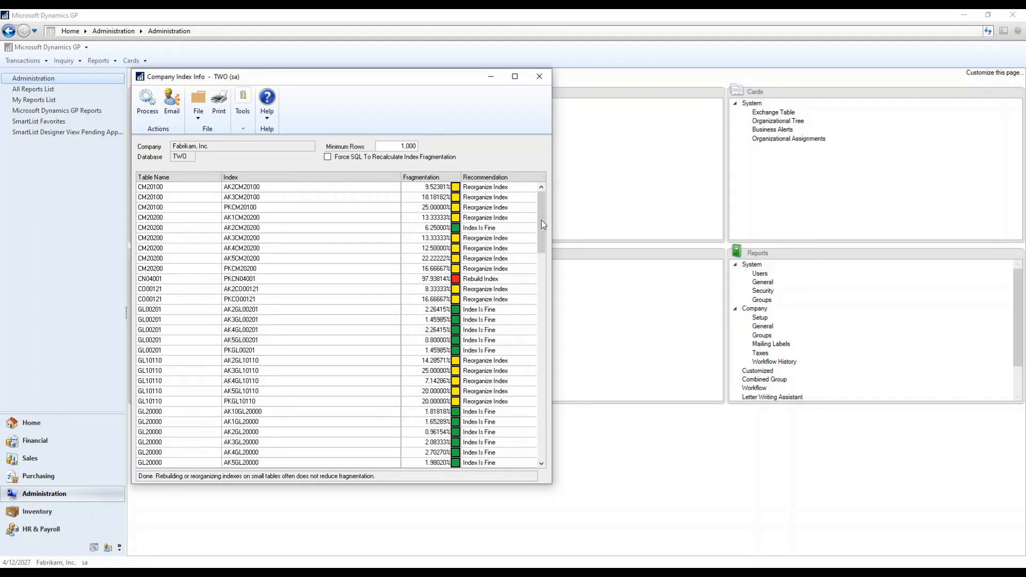
pyautogui.moveTo(541, 221); pyautogui.dragTo(537, 310)
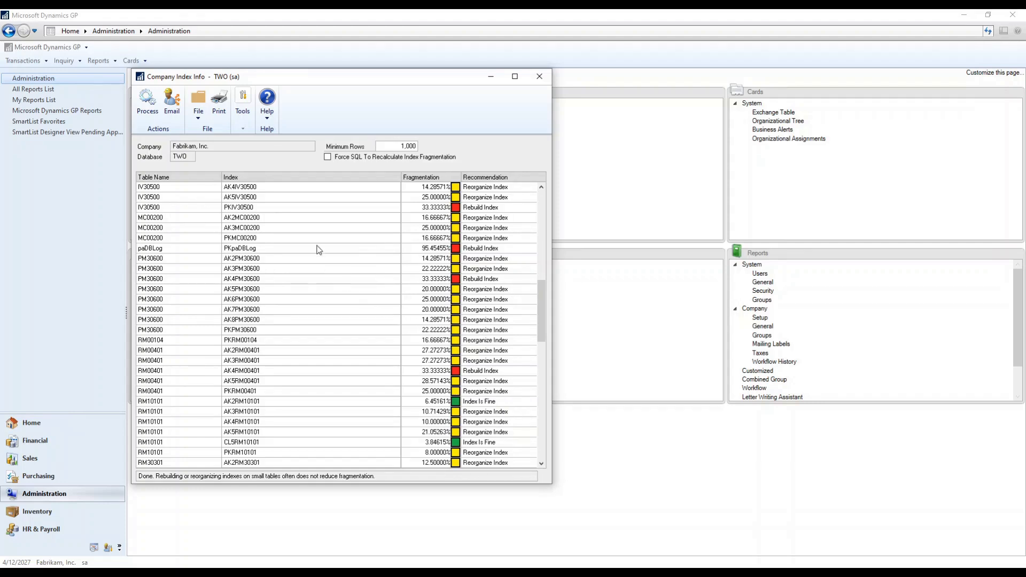
pyautogui.click(225, 110)
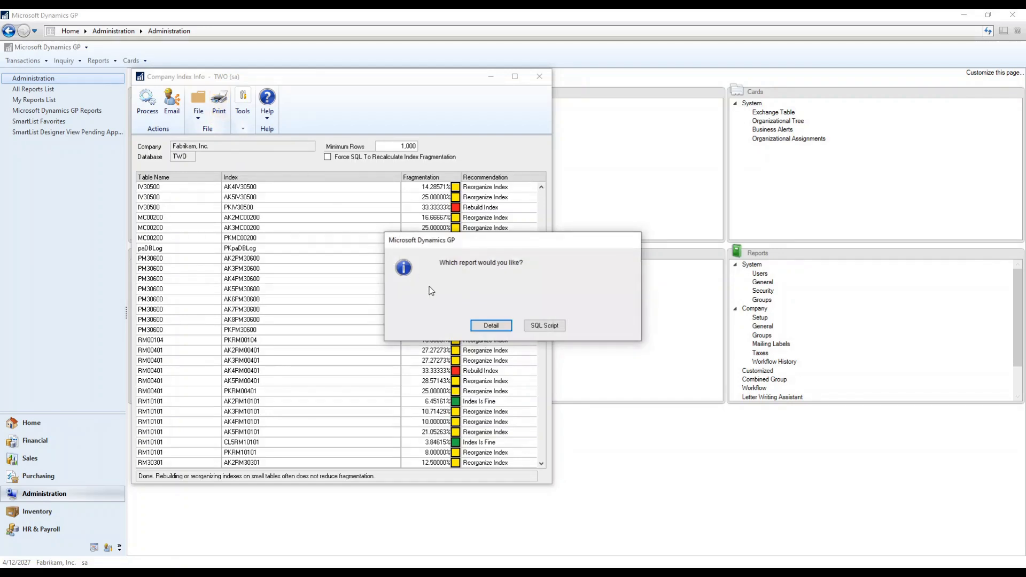
pyautogui.click(531, 321)
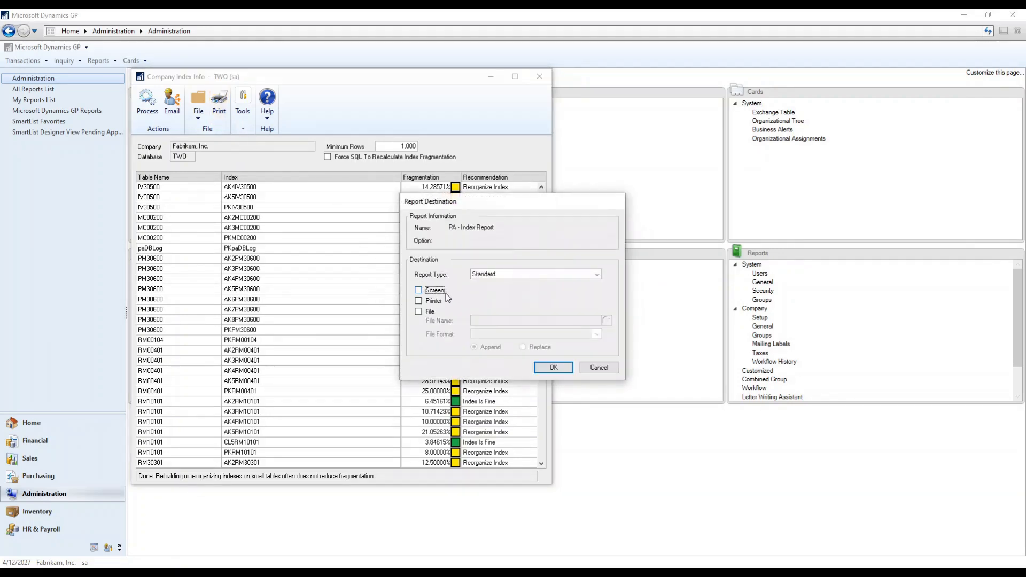
pyautogui.click(552, 367)
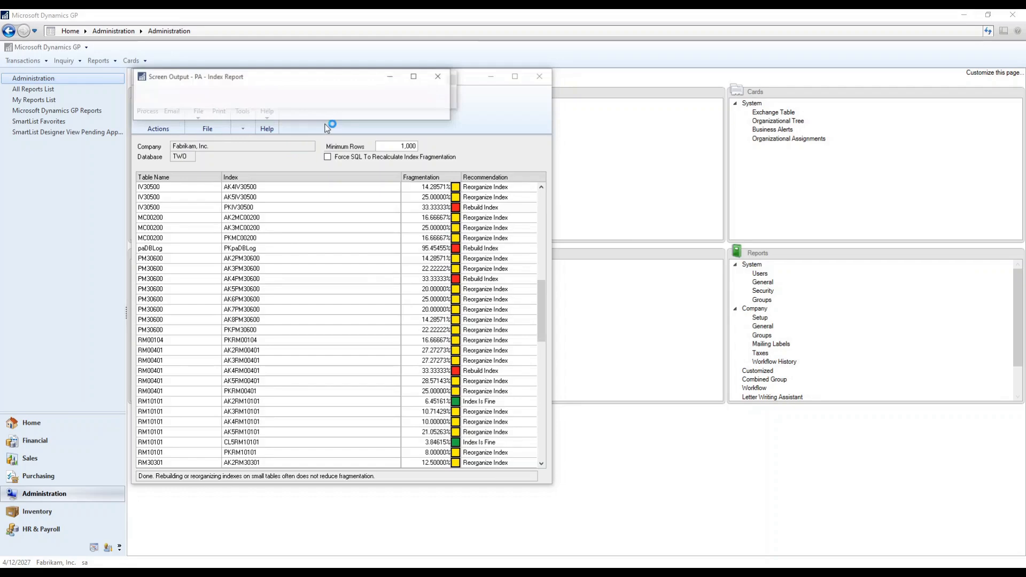
pyautogui.click(415, 78)
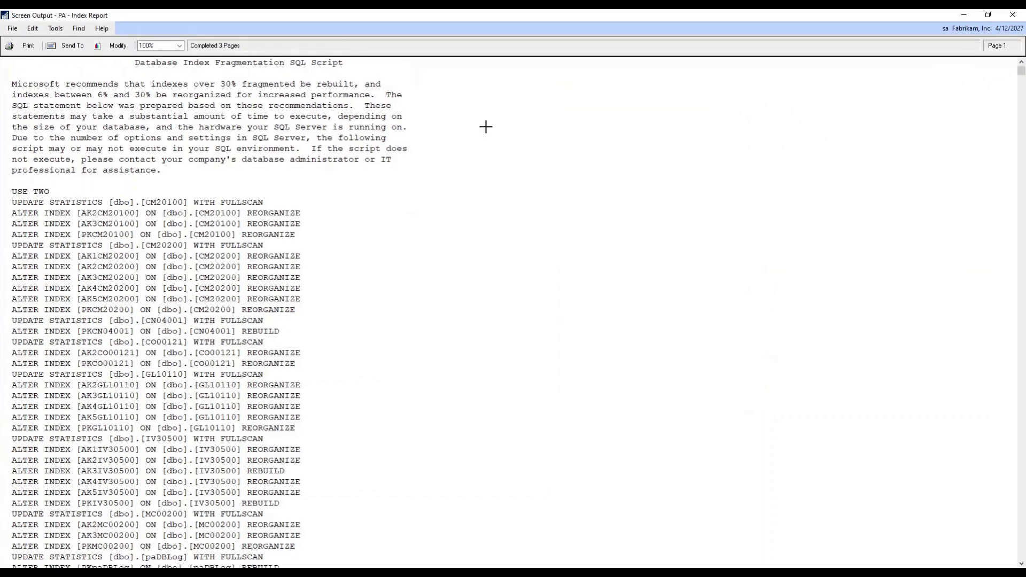
pyautogui.moveTo(110, 79); pyautogui.dragTo(342, 505)
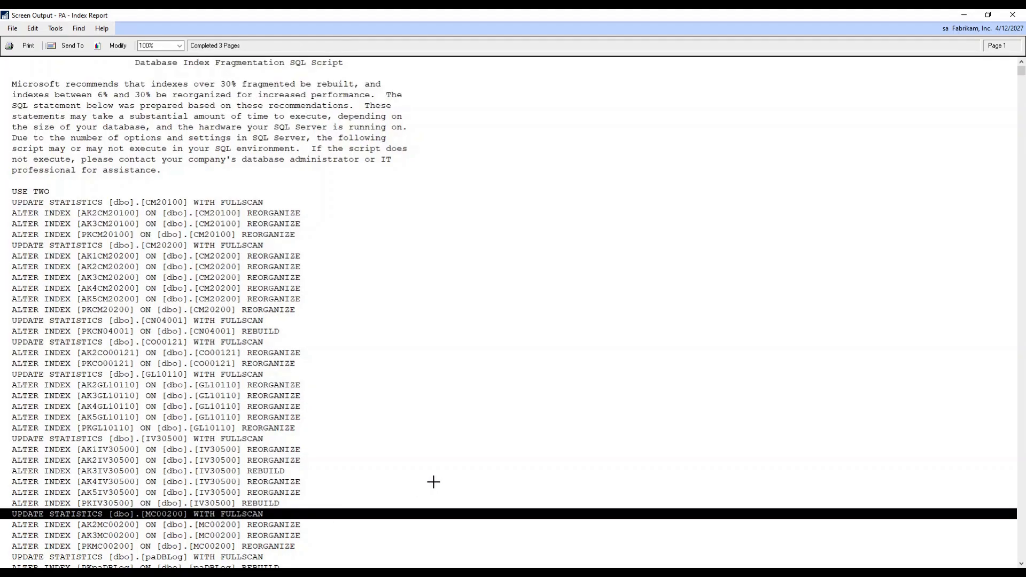
pyautogui.click(1013, 14)
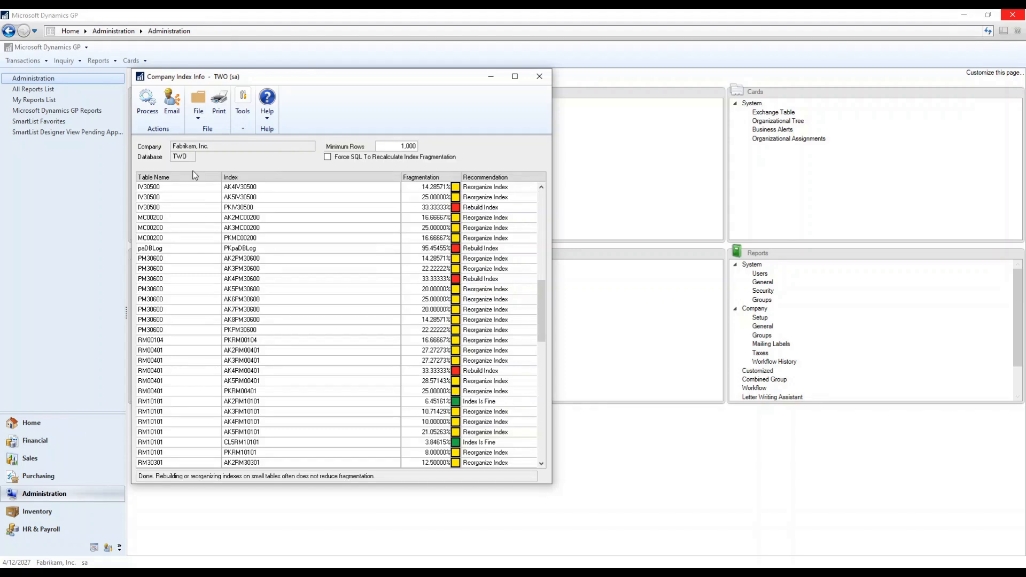
# Step: Mark and run every SQL and Dynamics GP diagnostic check
pyautogui.click(539, 76)
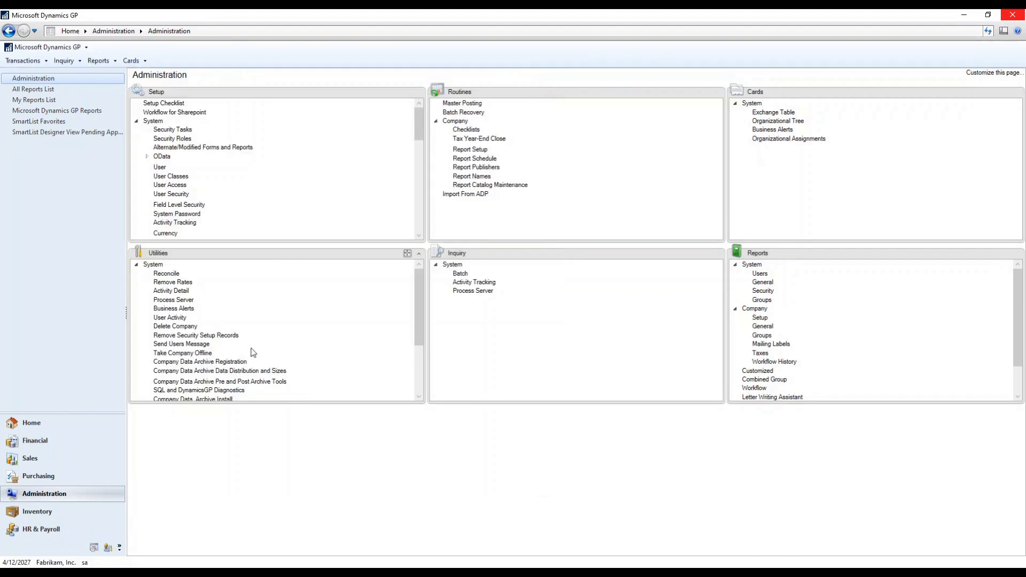
pyautogui.click(231, 390)
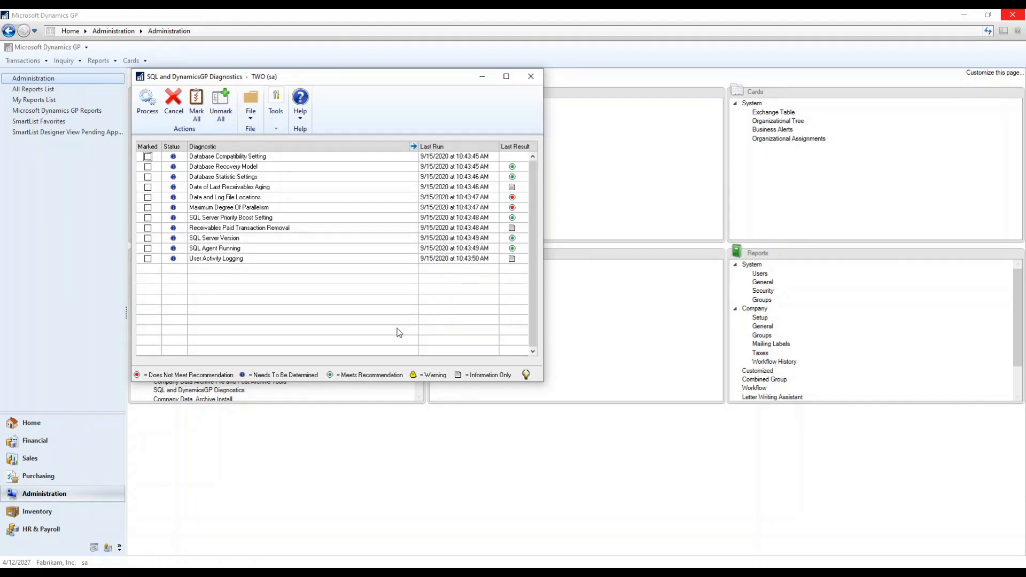
pyautogui.click(147, 157)
pyautogui.click(148, 167)
pyautogui.click(197, 104)
pyautogui.click(147, 103)
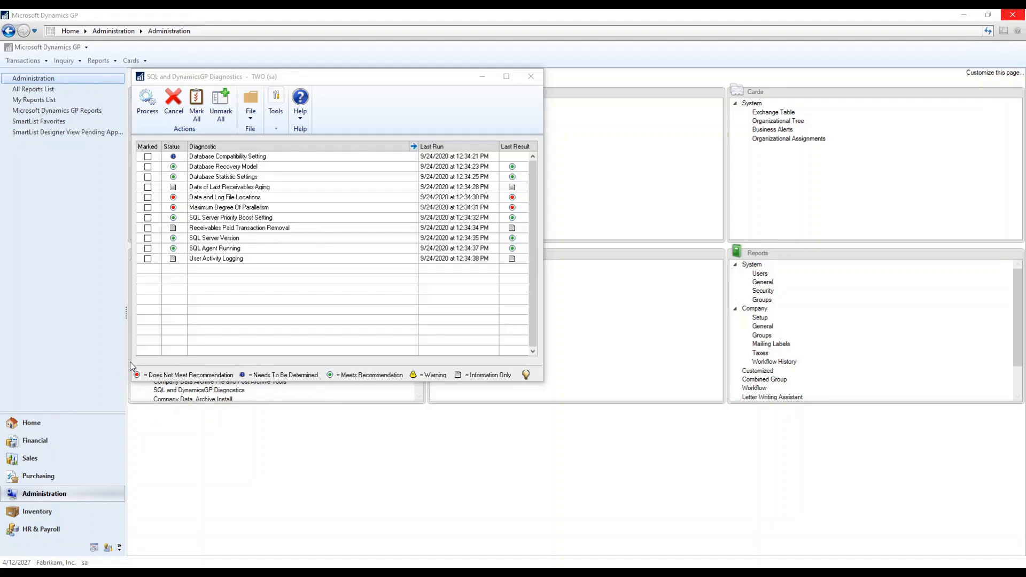
# Step: Review the Database Recovery Model result, close the diagnostics, and advance to the contact slide
pyautogui.doubleClick(229, 169)
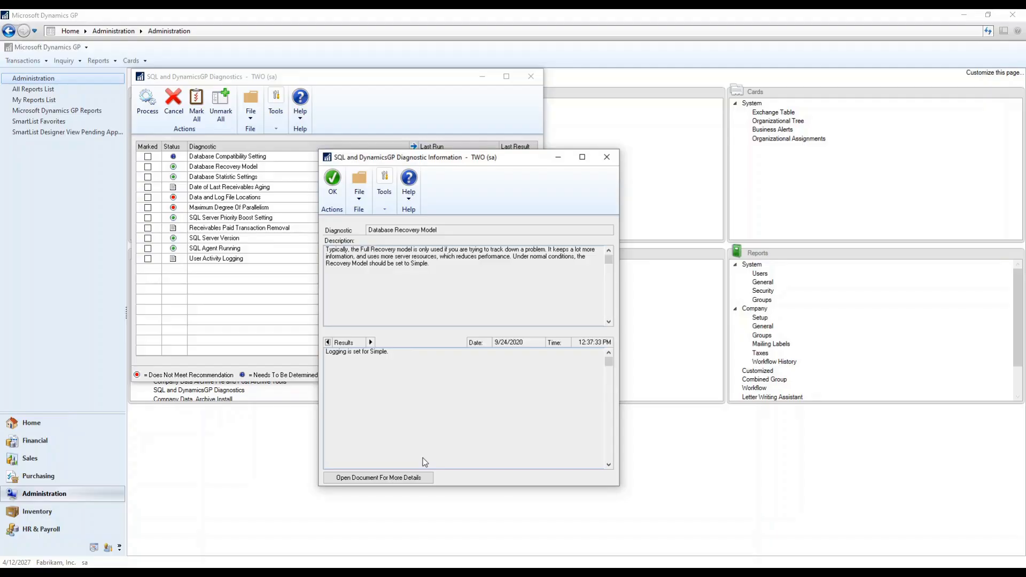
pyautogui.click(606, 156)
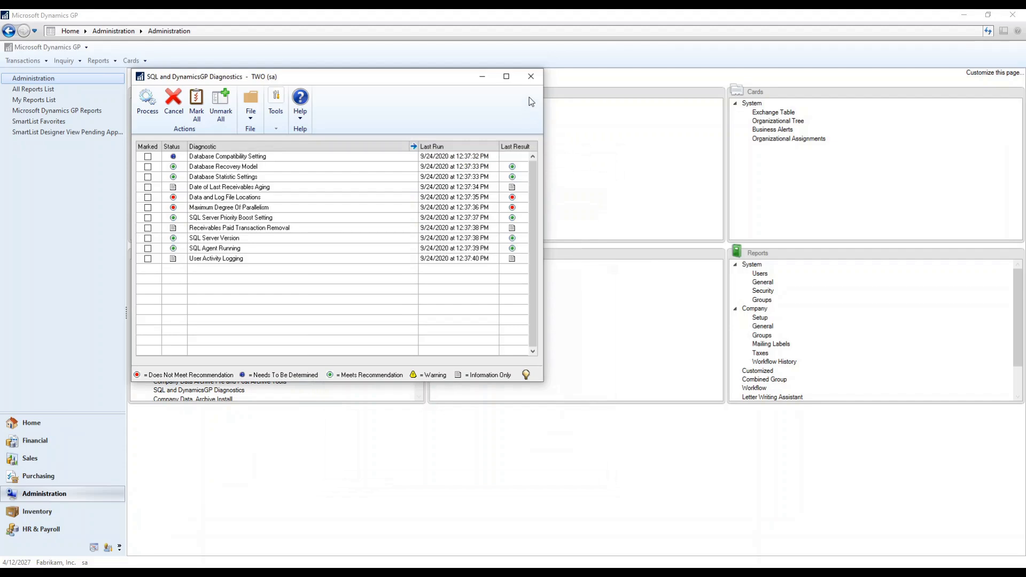
pyautogui.click(531, 76)
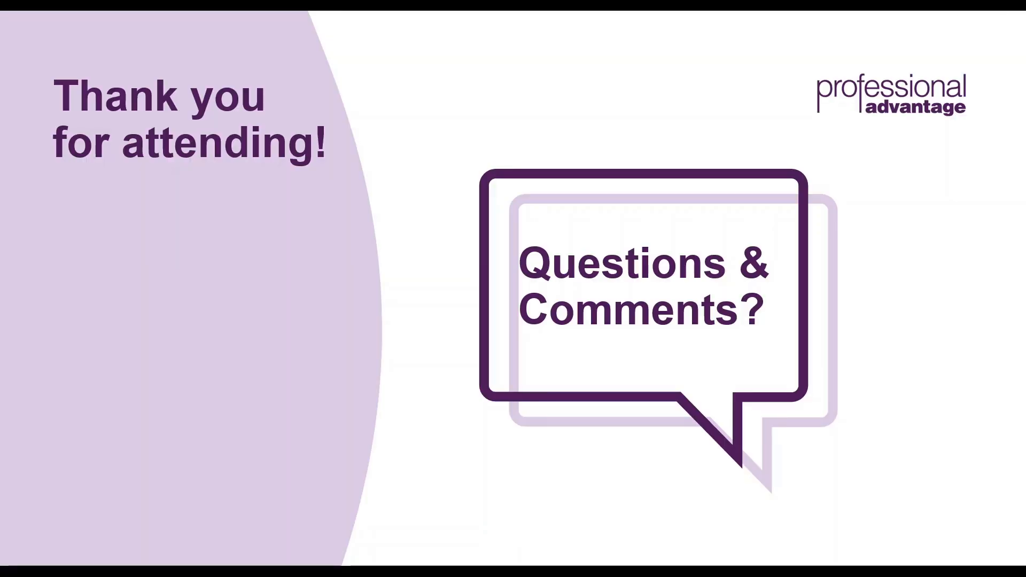
pyautogui.press('Right')
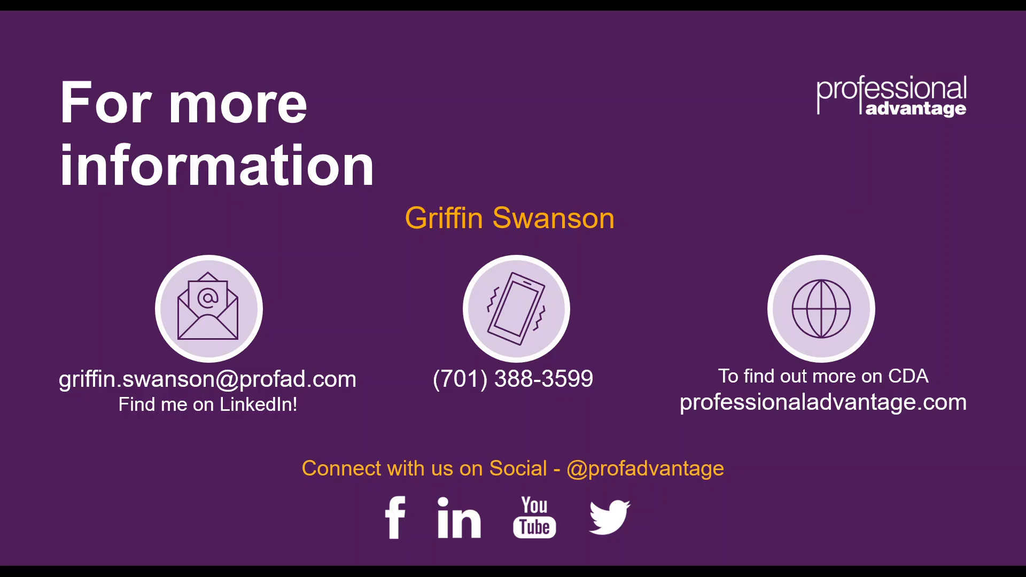